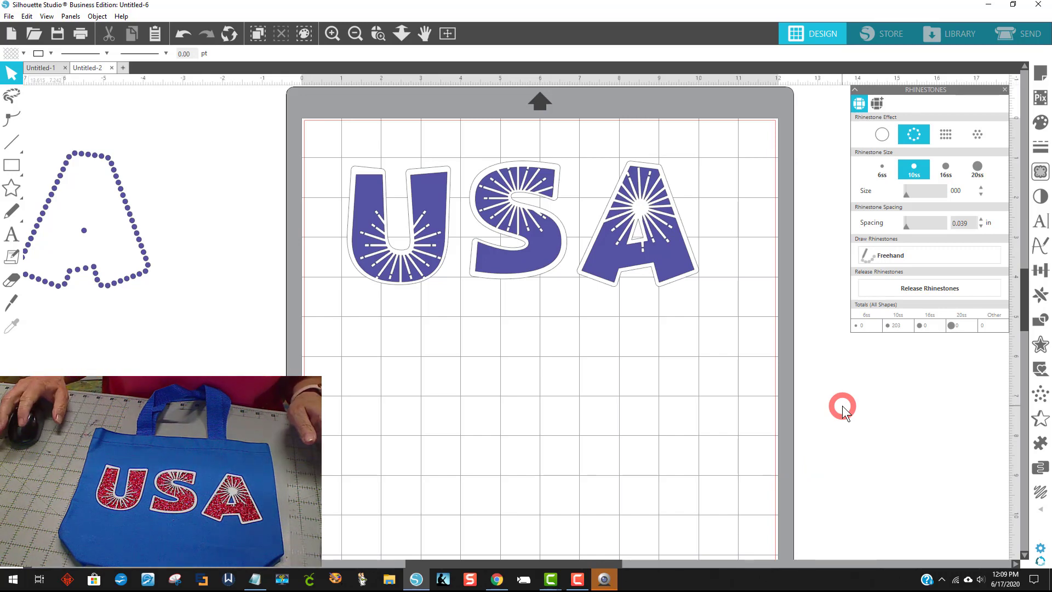
# Step: Change the fill colour of the starburst USA letters to red
pyautogui.moveTo(322, 131); pyautogui.dragTo(756, 326)
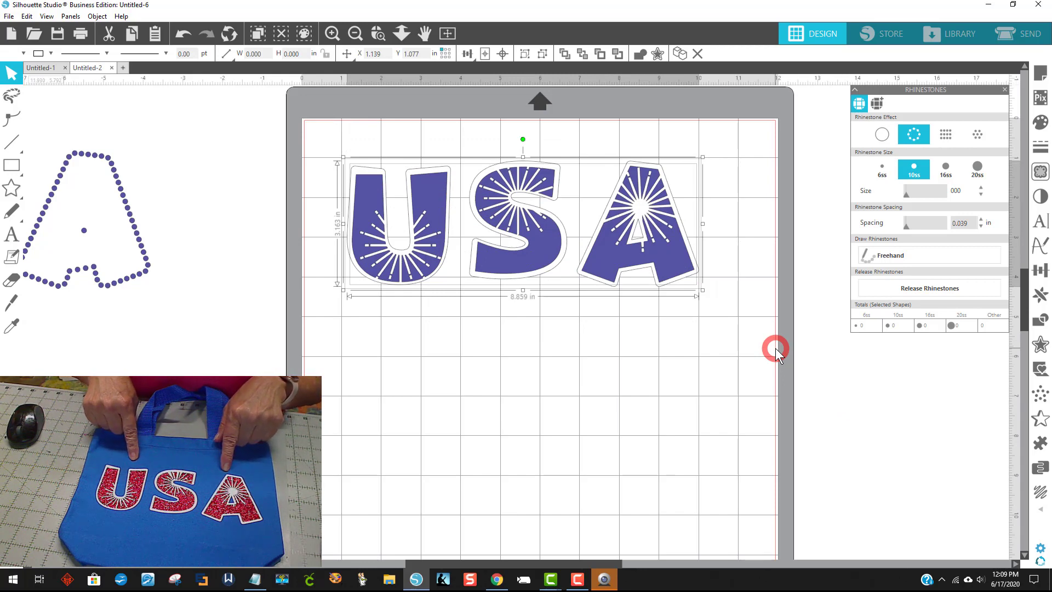
pyautogui.click(830, 425)
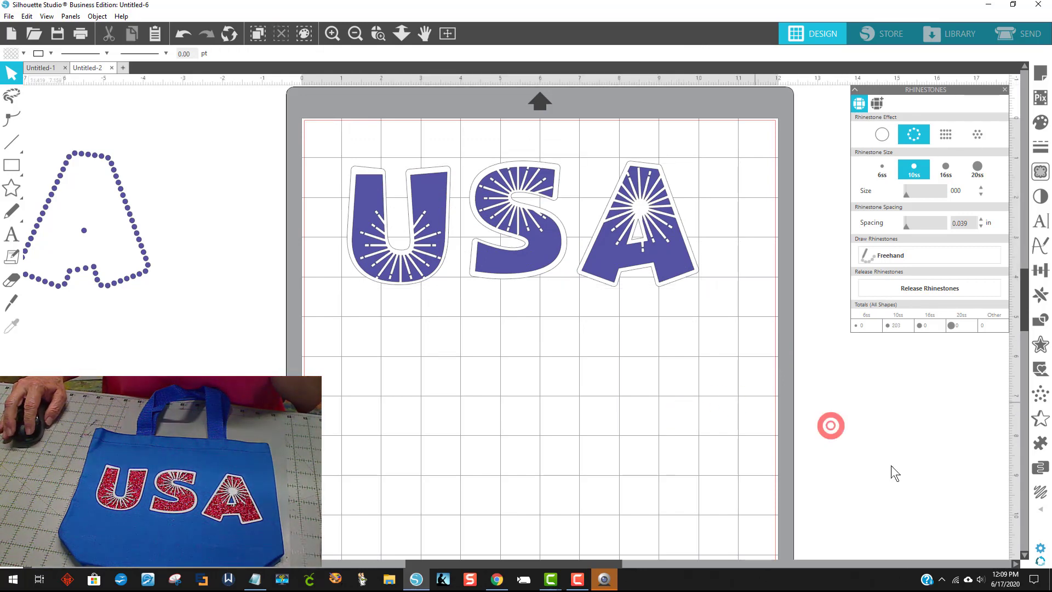
pyautogui.moveTo(735, 316); pyautogui.dragTo(265, 131)
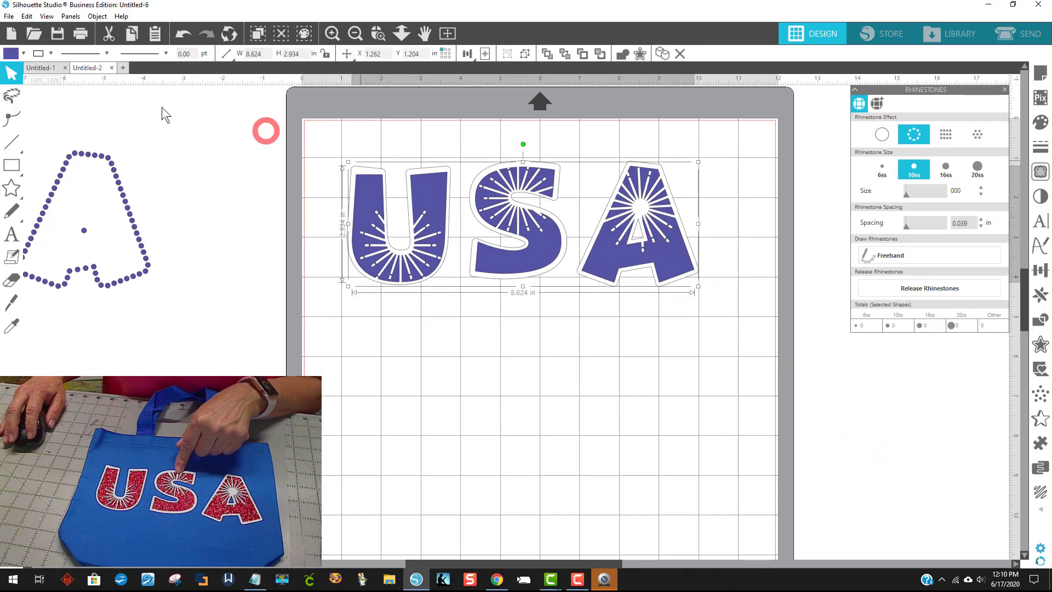
pyautogui.click(11, 55)
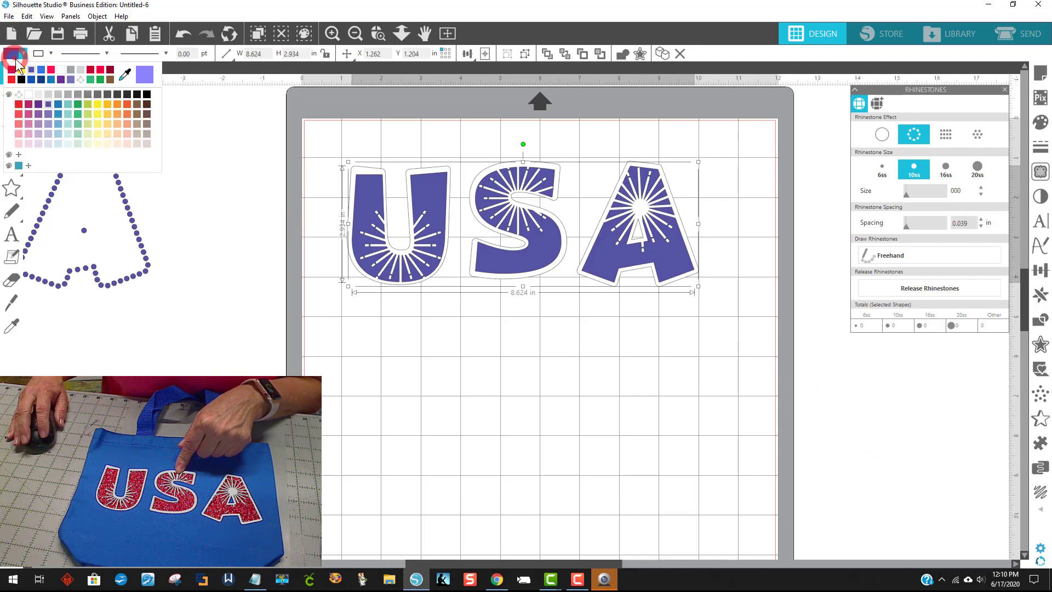
pyautogui.click(12, 70)
pyautogui.click(400, 429)
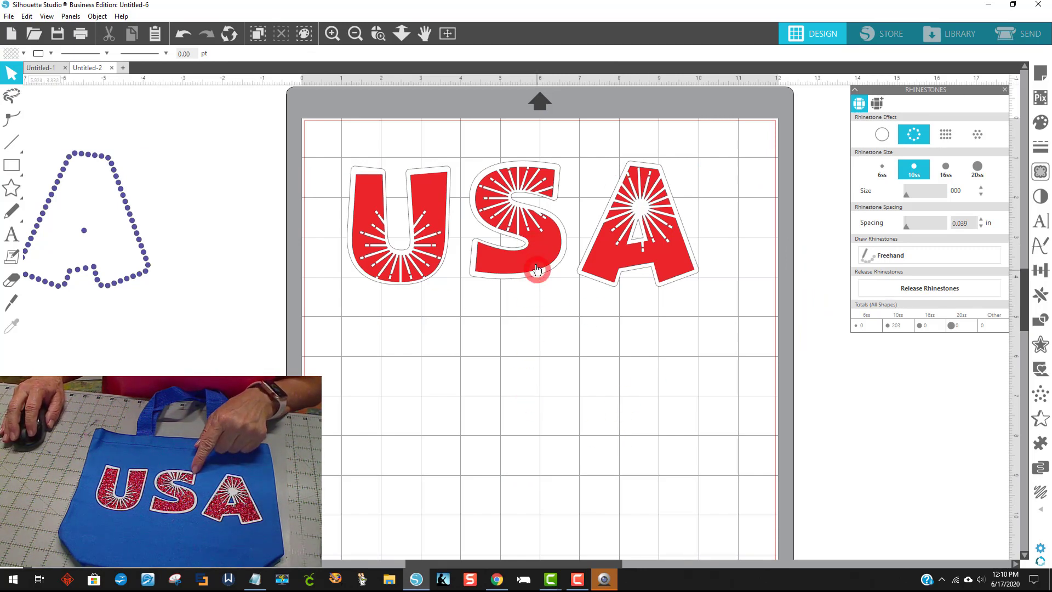
# Step: Move the red starburst letters off the mat to the lower left, leaving the thin outline letters in place
pyautogui.moveTo(535, 267); pyautogui.dragTo(119, 446)
pyautogui.click(310, 294)
pyautogui.click(376, 269)
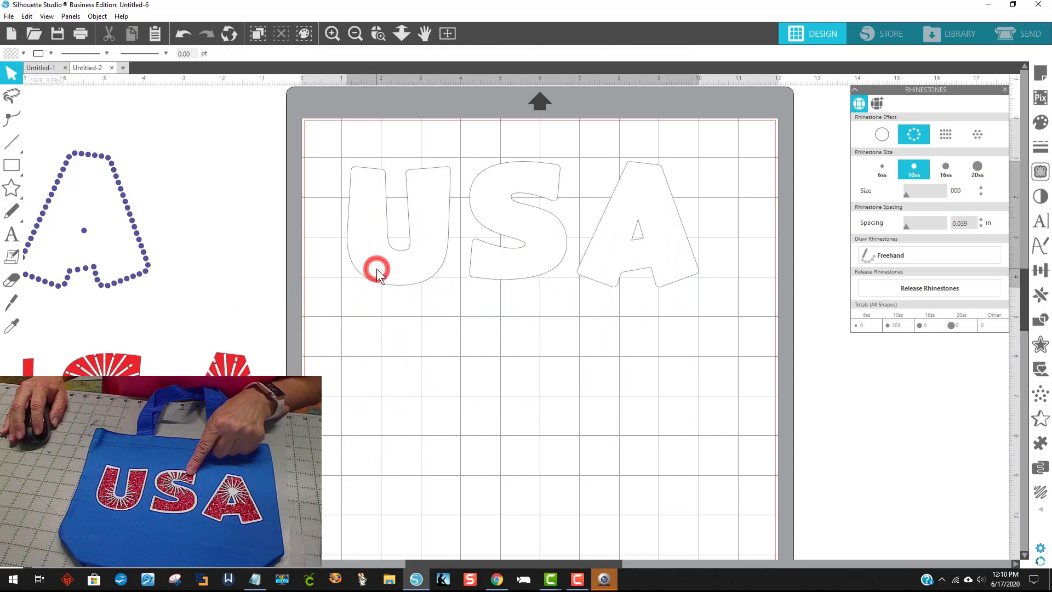
pyautogui.click(272, 444)
pyautogui.moveTo(271, 444); pyautogui.dragTo(265, 441)
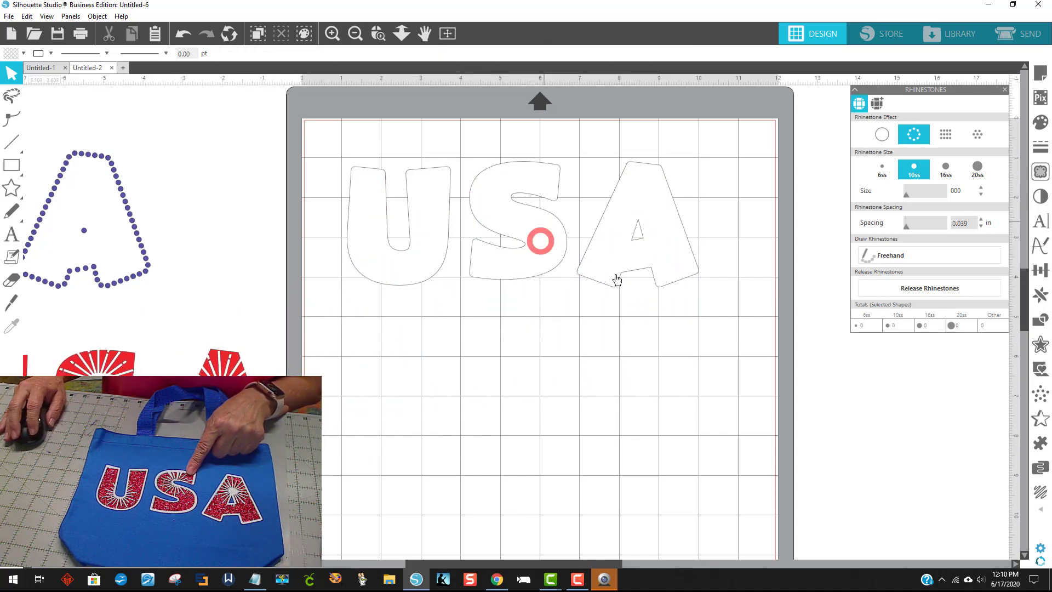
pyautogui.click(729, 245)
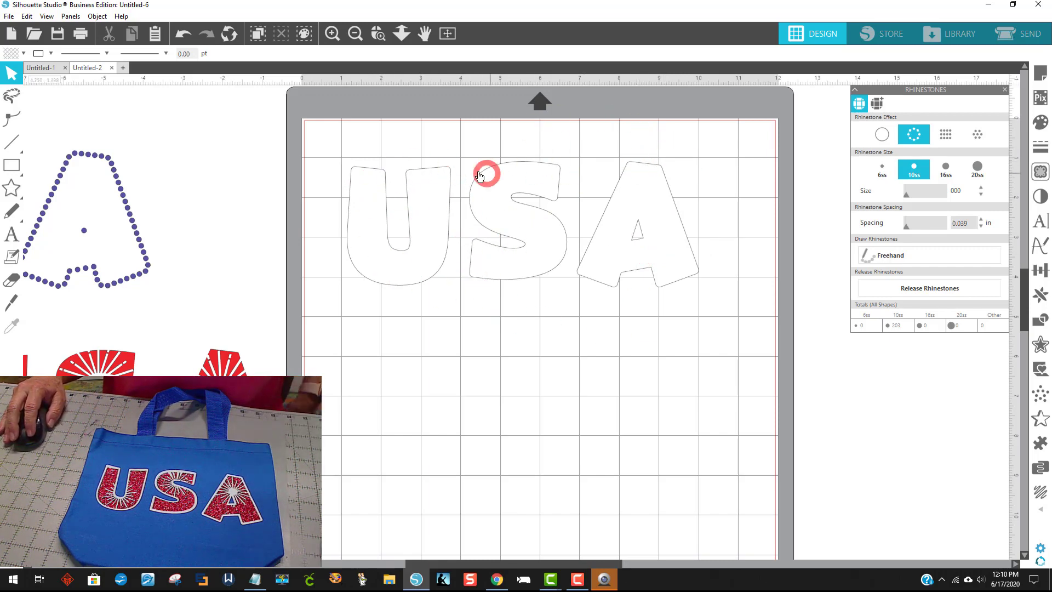
# Step: Close the rhinestone settings and offset the thin USA outline by 0.125 in with rounded corners
pyautogui.click(1004, 88)
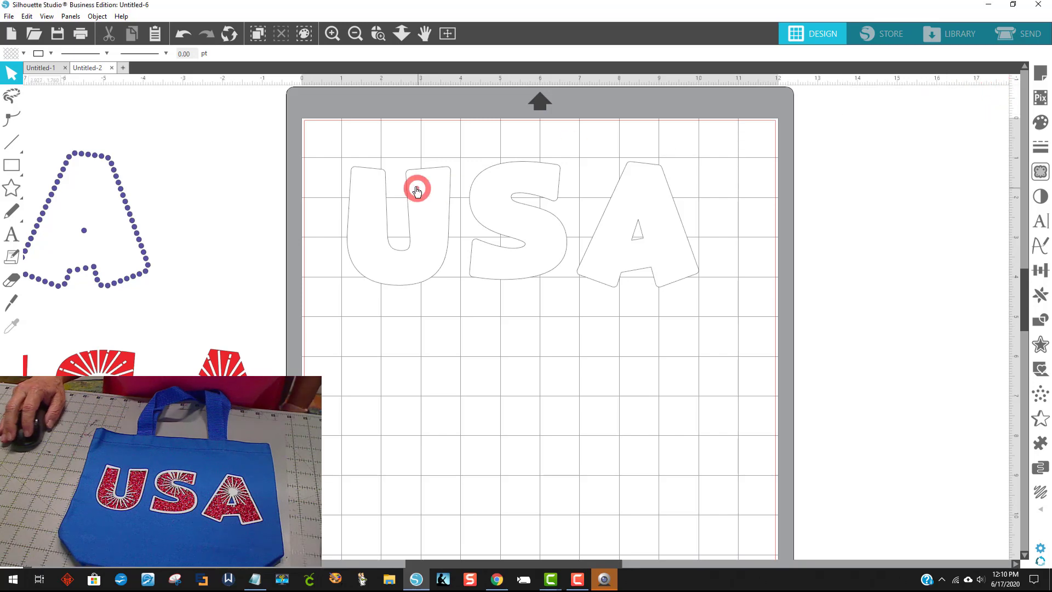
pyautogui.click(410, 185)
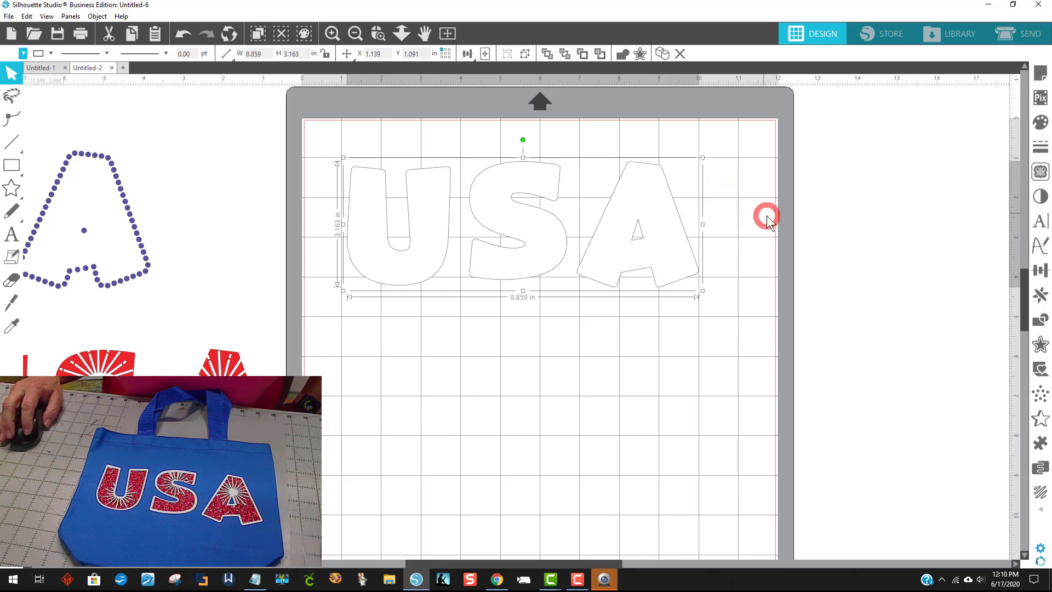
pyautogui.click(1039, 345)
pyautogui.click(884, 106)
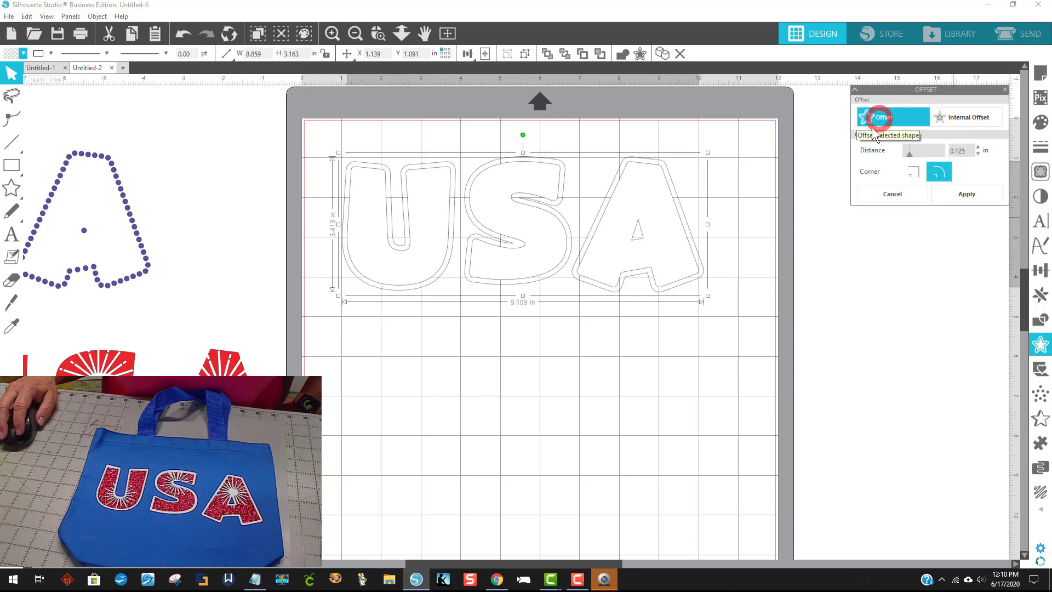
pyautogui.click(864, 271)
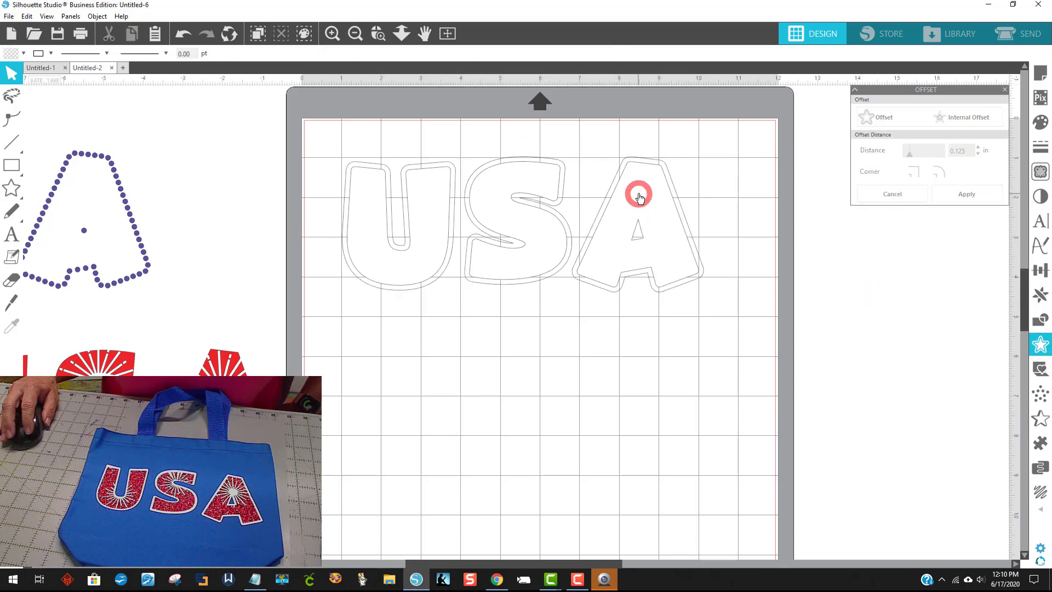
# Step: Arrange the original outline and the red starburst letters together below the offset letters, with the red letters centred inside the outline
pyautogui.moveTo(639, 197); pyautogui.dragTo(236, 383)
pyautogui.click(307, 413)
pyautogui.moveTo(242, 421); pyautogui.dragTo(654, 430)
pyautogui.click(270, 444)
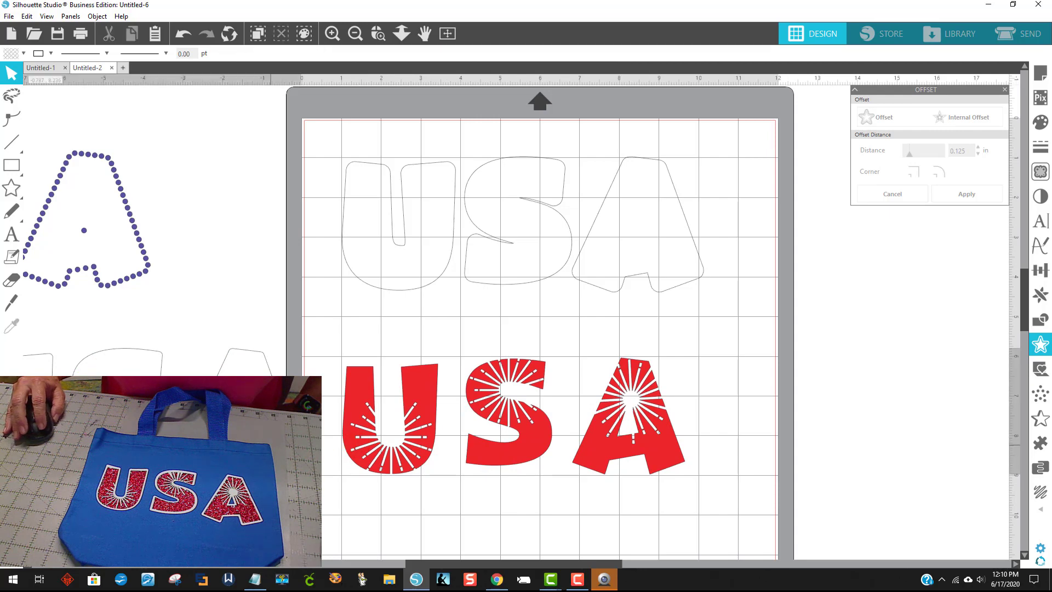
pyautogui.moveTo(270, 445)
pyautogui.mouseDown()
pyautogui.moveTo(634, 462)
pyautogui.moveTo(660, 448)
pyautogui.mouseUp()
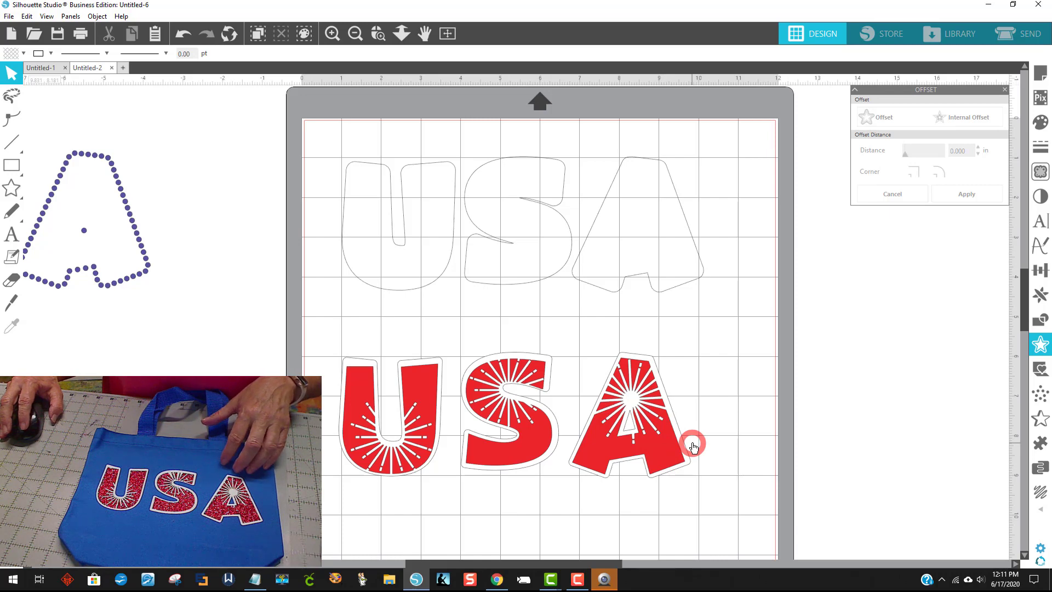
pyautogui.click(670, 442)
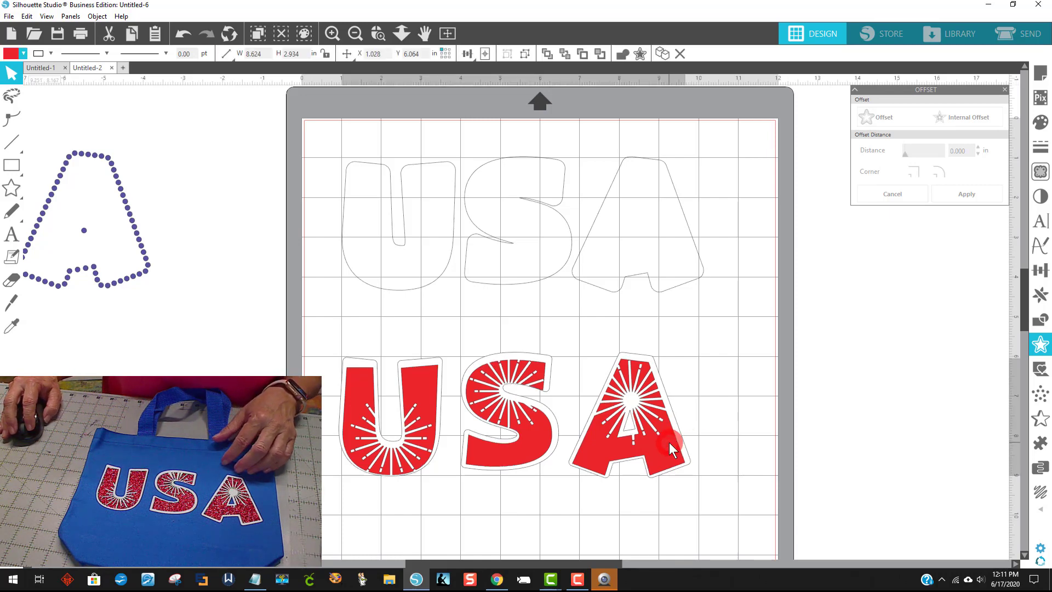
pyautogui.moveTo(669, 443); pyautogui.dragTo(673, 440)
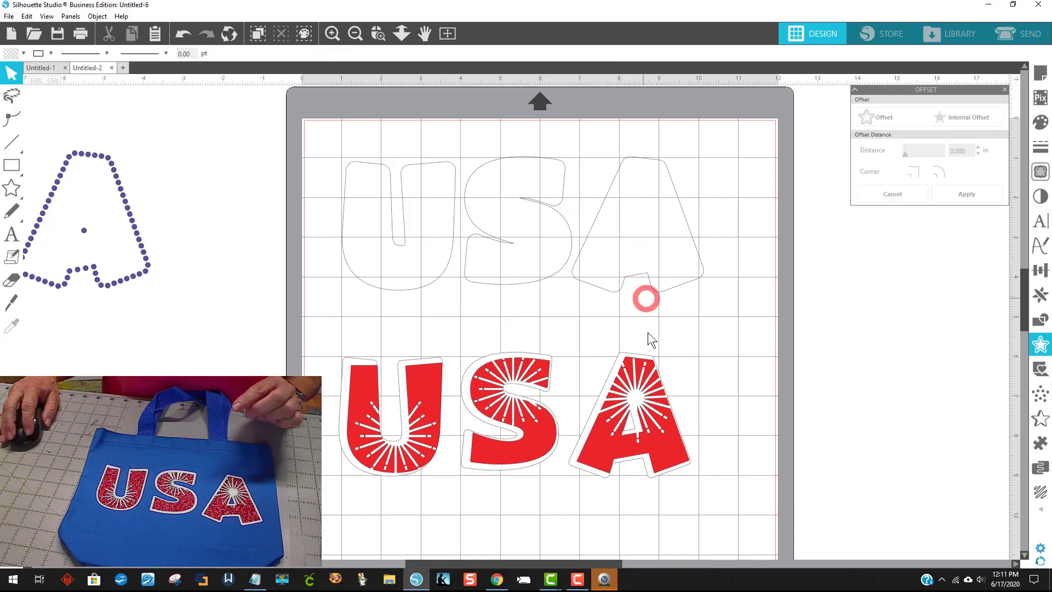
pyautogui.click(670, 472)
pyautogui.moveTo(665, 462); pyautogui.dragTo(661, 458)
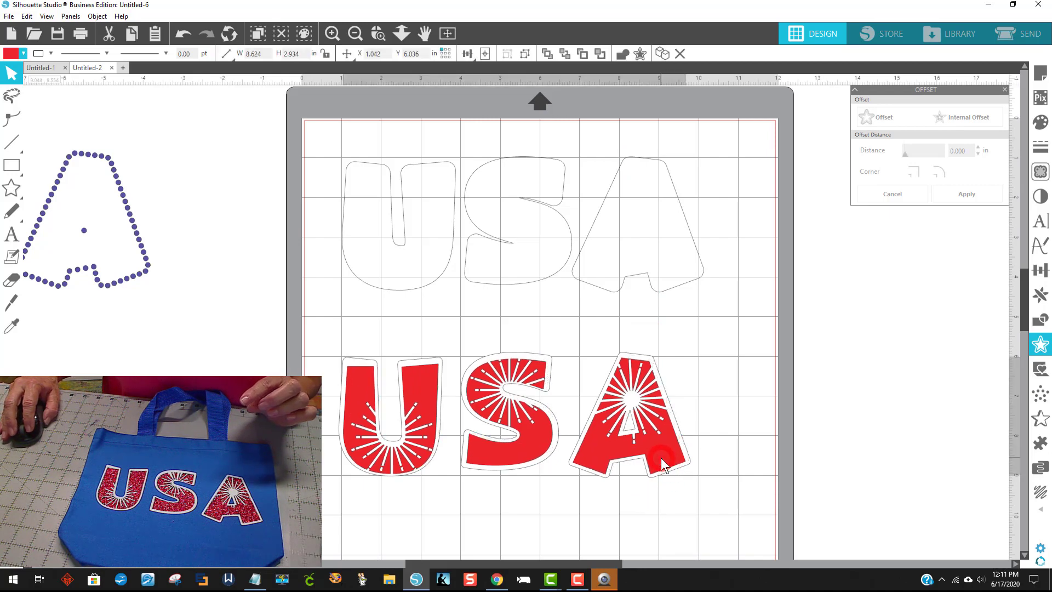
pyautogui.click(537, 145)
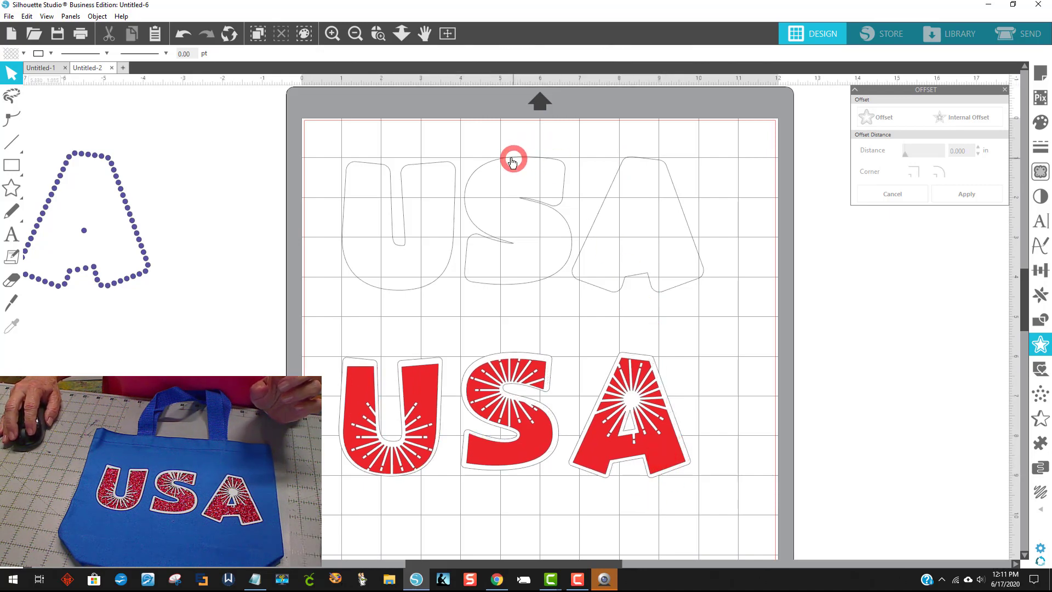
# Step: Select all three offset letters together and open the rhinestone settings
pyautogui.click(515, 159)
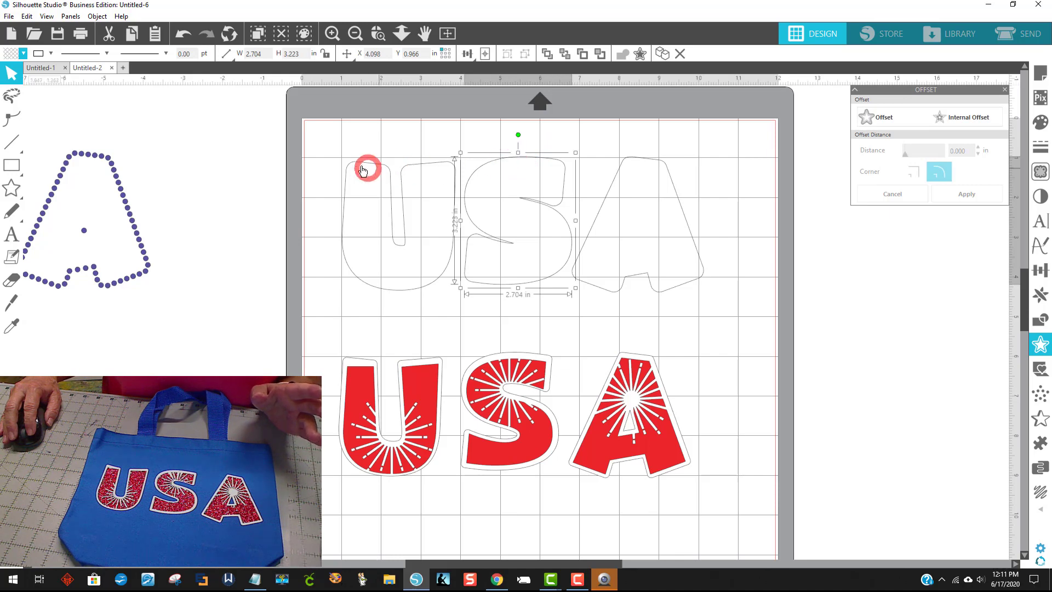
pyautogui.click(340, 147)
pyautogui.moveTo(339, 147); pyautogui.dragTo(704, 307)
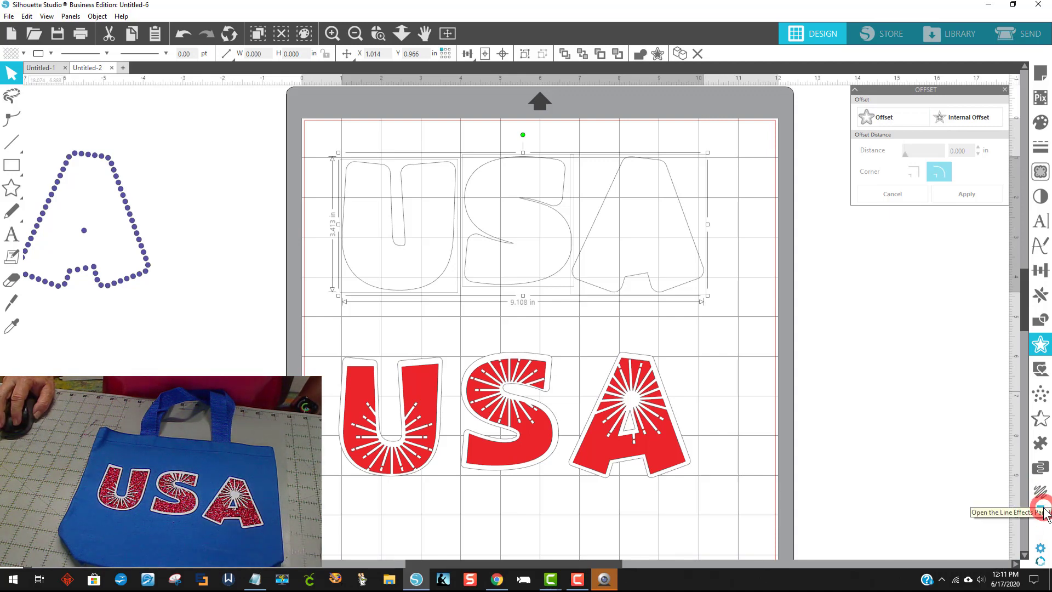
pyautogui.click(1044, 514)
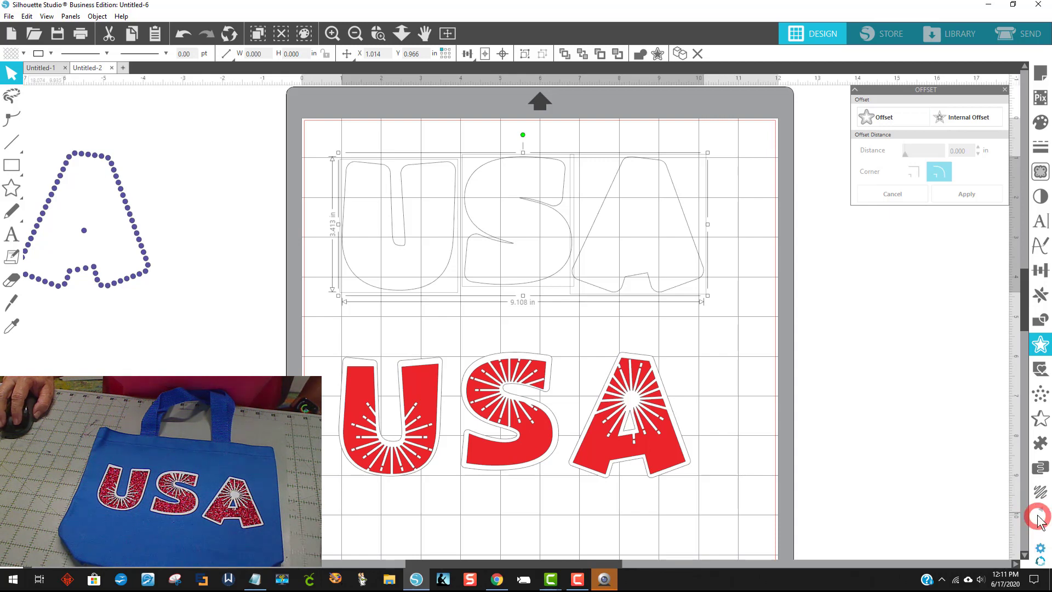
pyautogui.click(1041, 511)
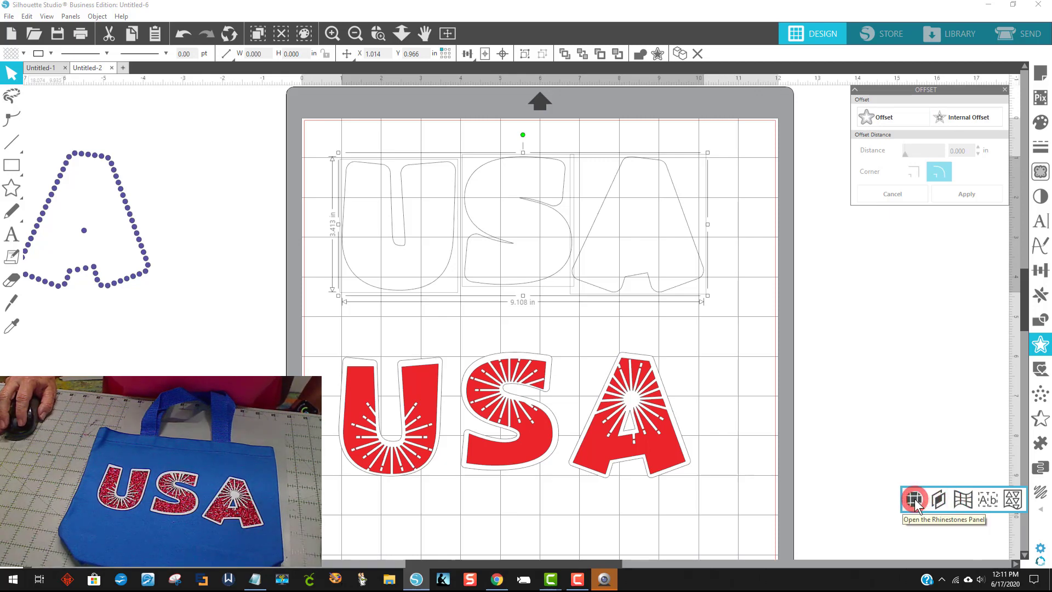
pyautogui.click(914, 499)
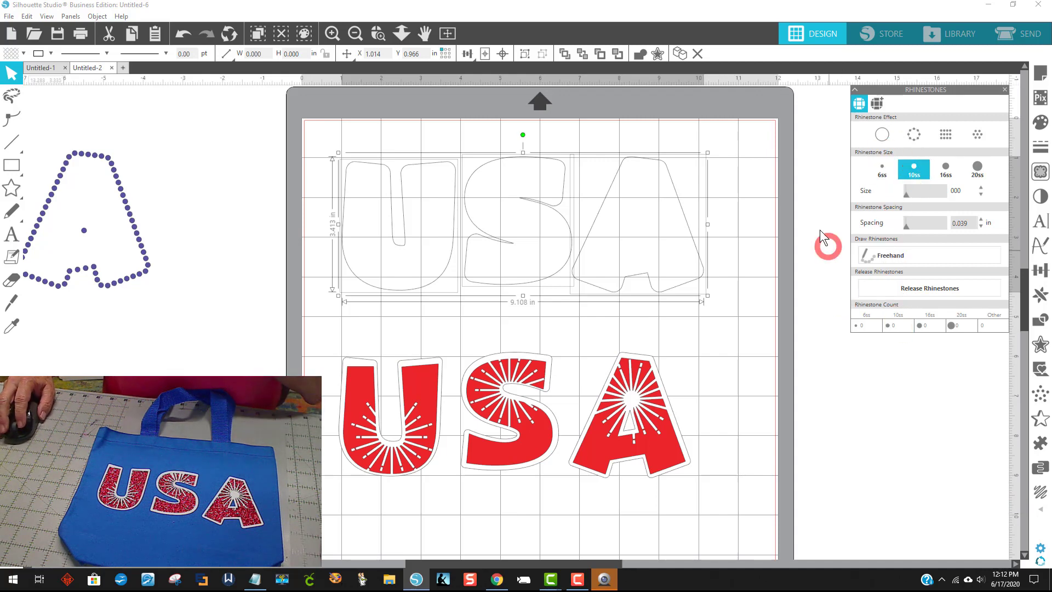
# Step: Try the Edge, Linear Fill and remaining fill rhinestone effects on the offset letters and clear them
pyautogui.click(914, 135)
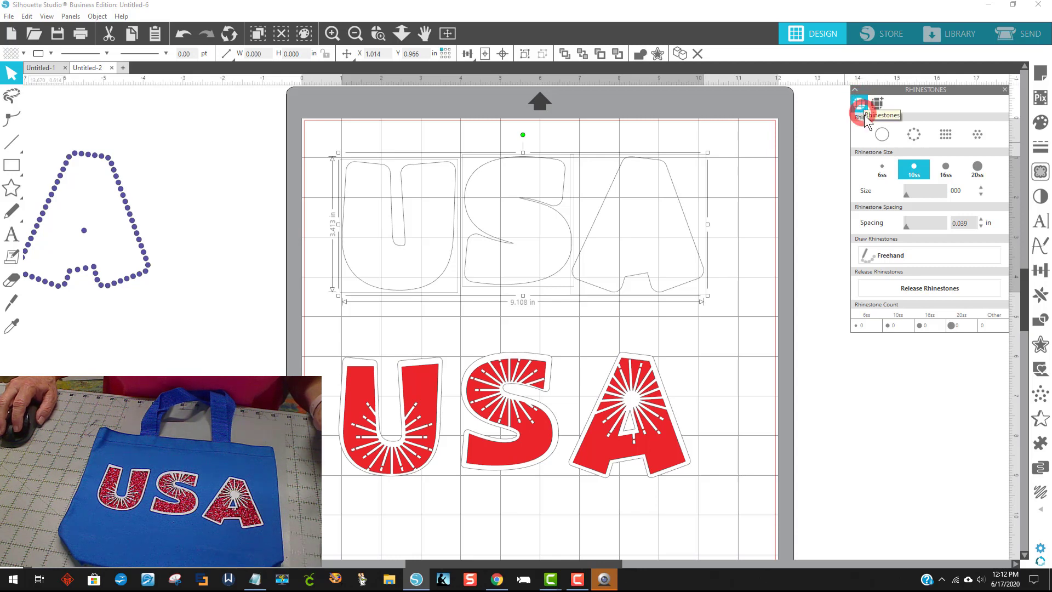
pyautogui.click(875, 136)
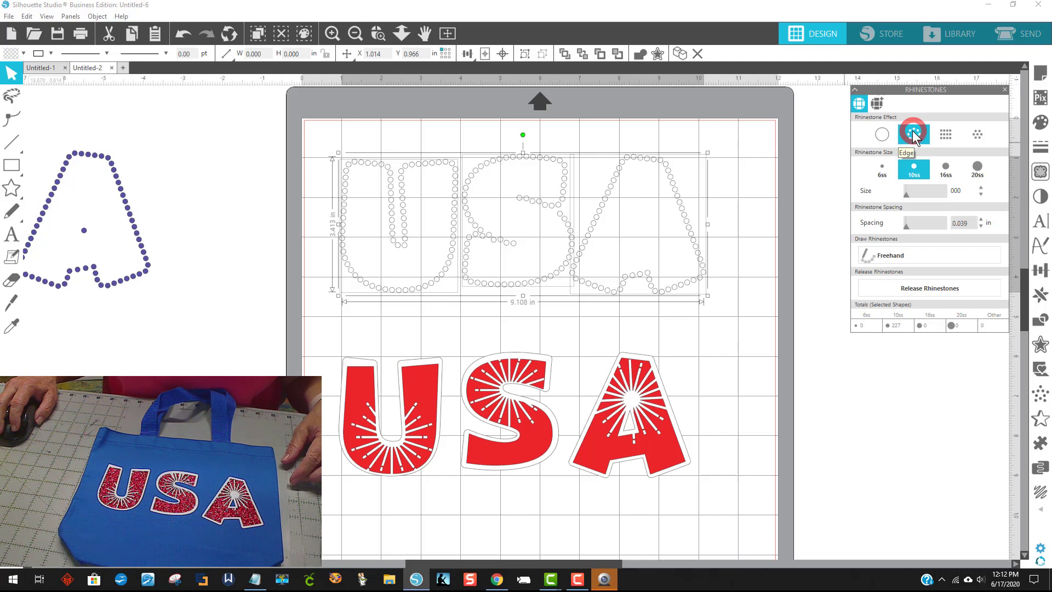
pyautogui.click(946, 136)
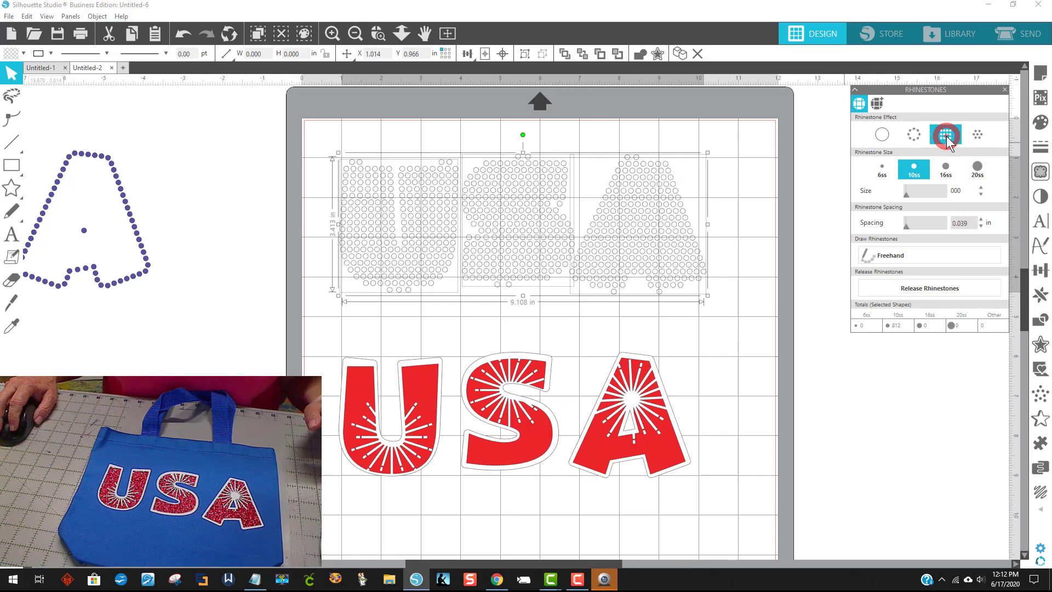
pyautogui.click(978, 135)
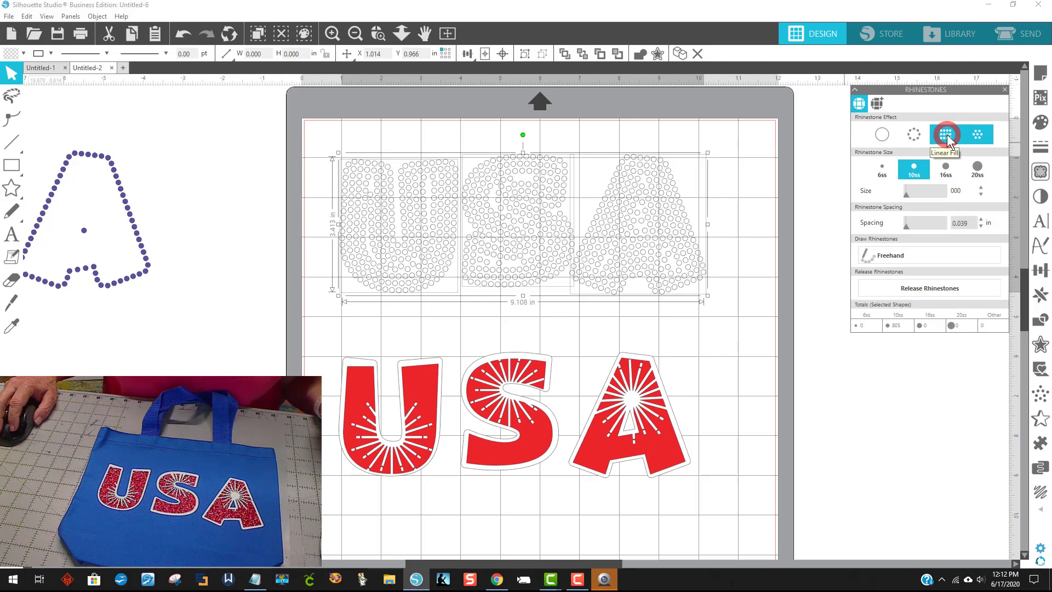
pyautogui.click(883, 137)
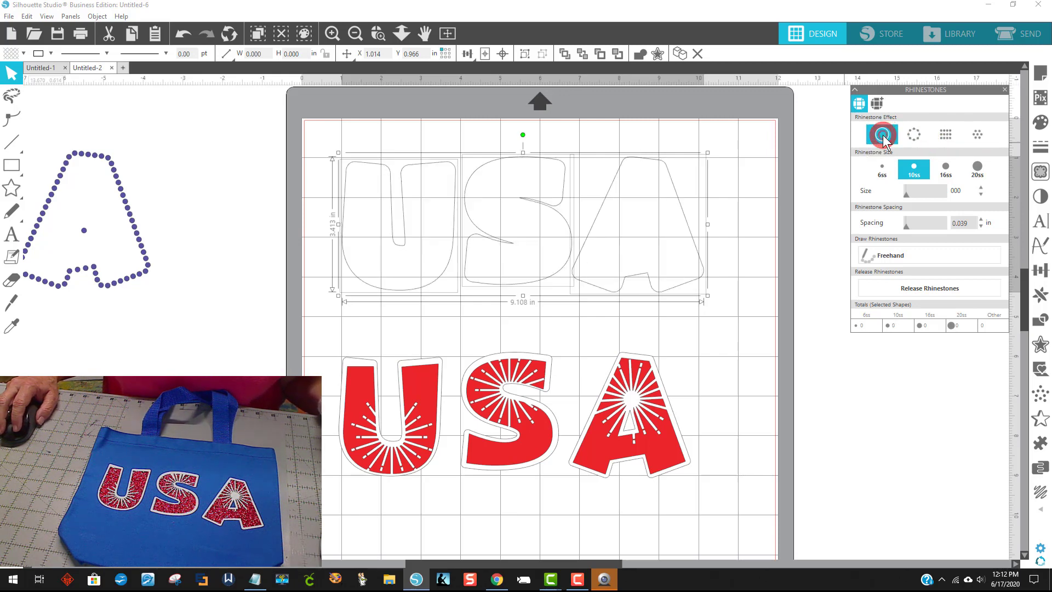
# Step: Apply the Edge effect with 10ss rhinestones to the offset letters and fill the stones with blue
pyautogui.click(915, 137)
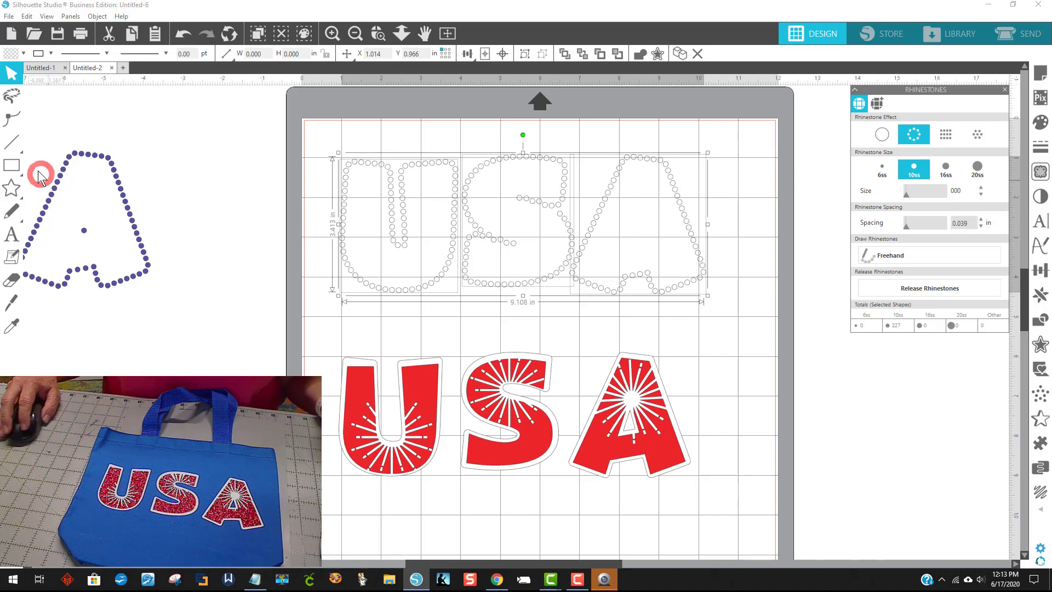
pyautogui.click(10, 54)
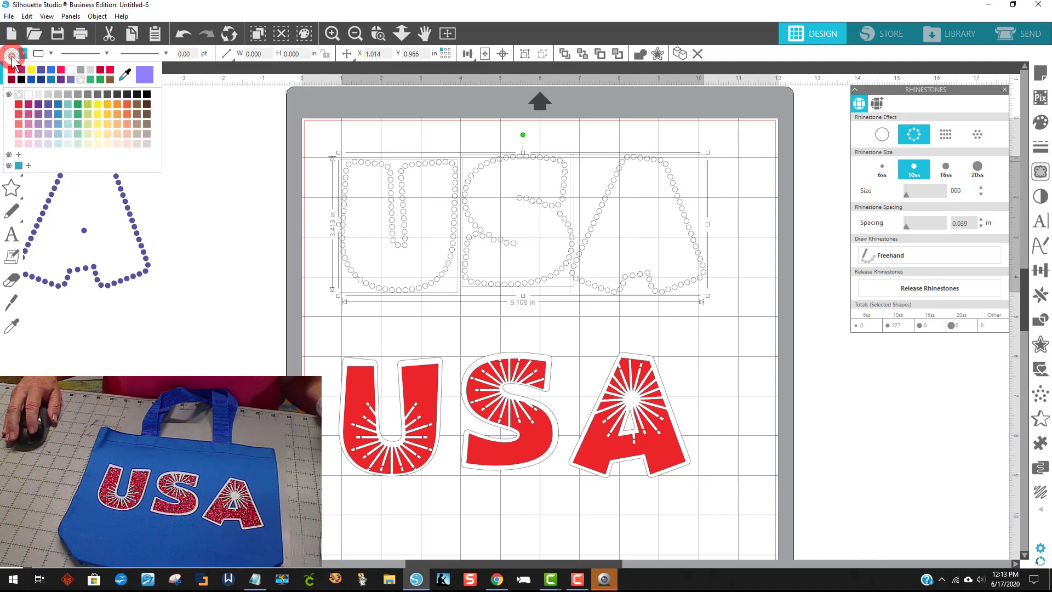
pyautogui.click(31, 79)
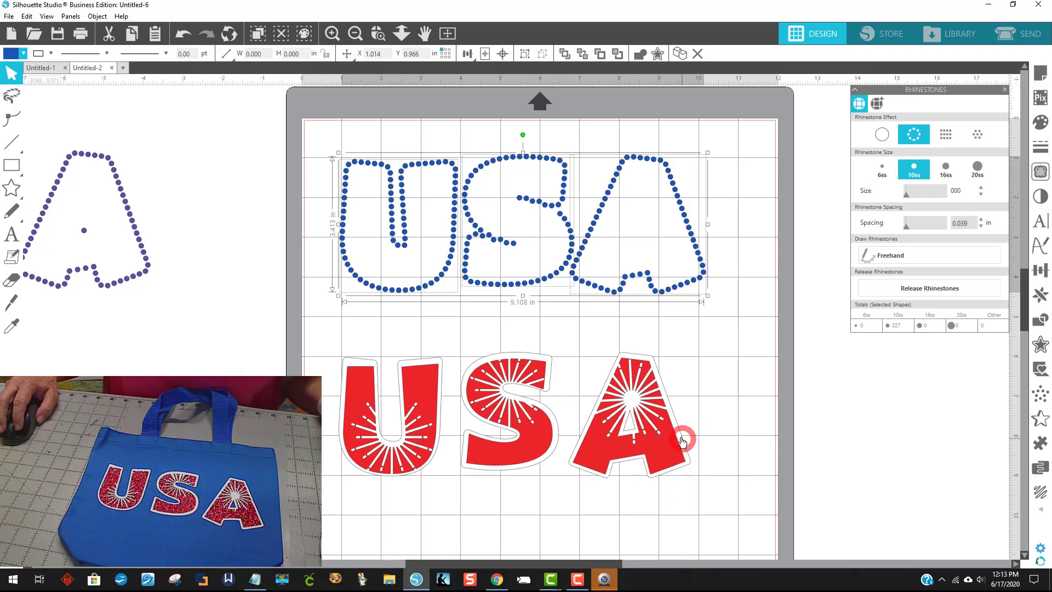
# Step: Place the thin outline inside the blue rhinestone letters and position the red starburst letters inside that outline
pyautogui.moveTo(682, 440); pyautogui.dragTo(664, 362)
pyautogui.click(678, 500)
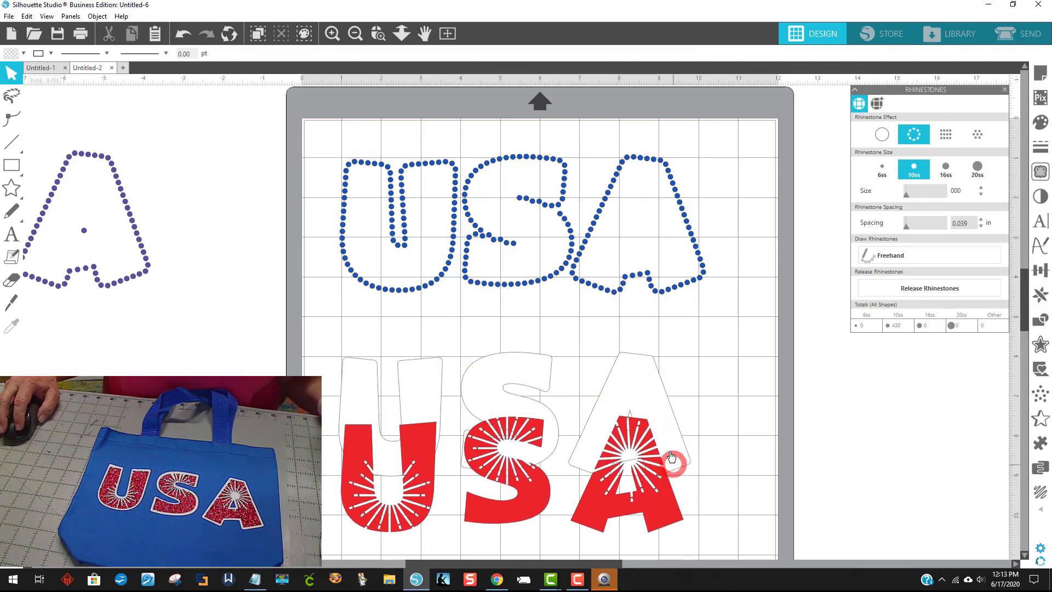
pyautogui.click(640, 328)
pyautogui.moveTo(631, 363); pyautogui.dragTo(636, 177)
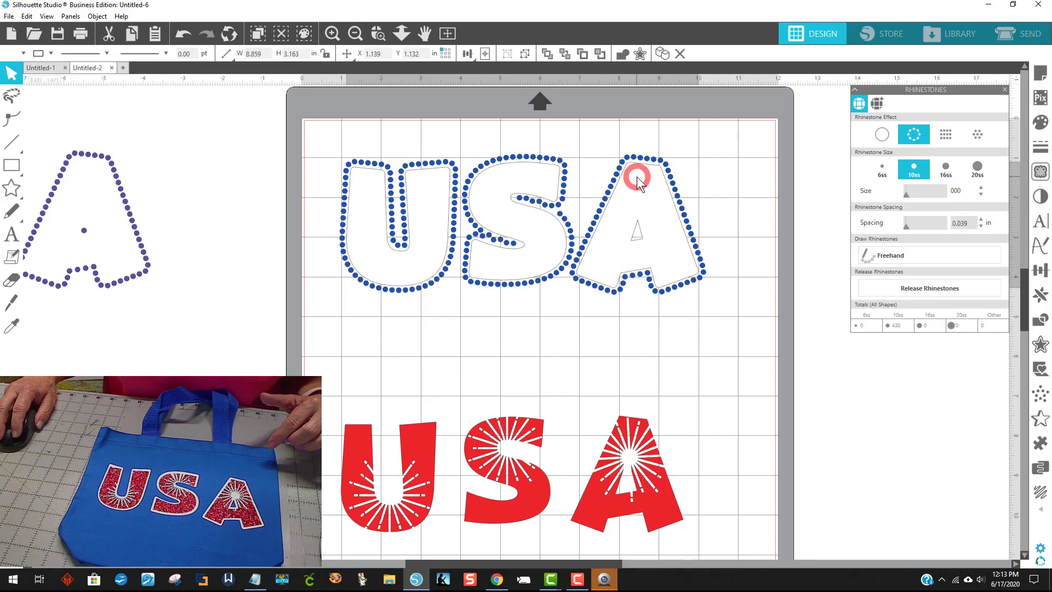
pyautogui.click(580, 458)
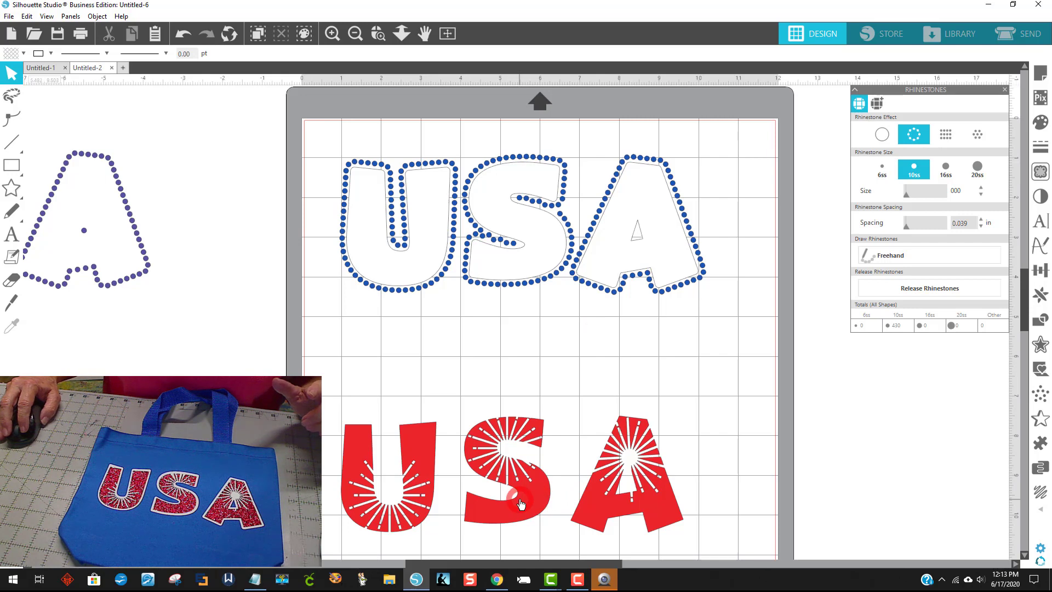
pyautogui.moveTo(524, 494); pyautogui.dragTo(534, 247)
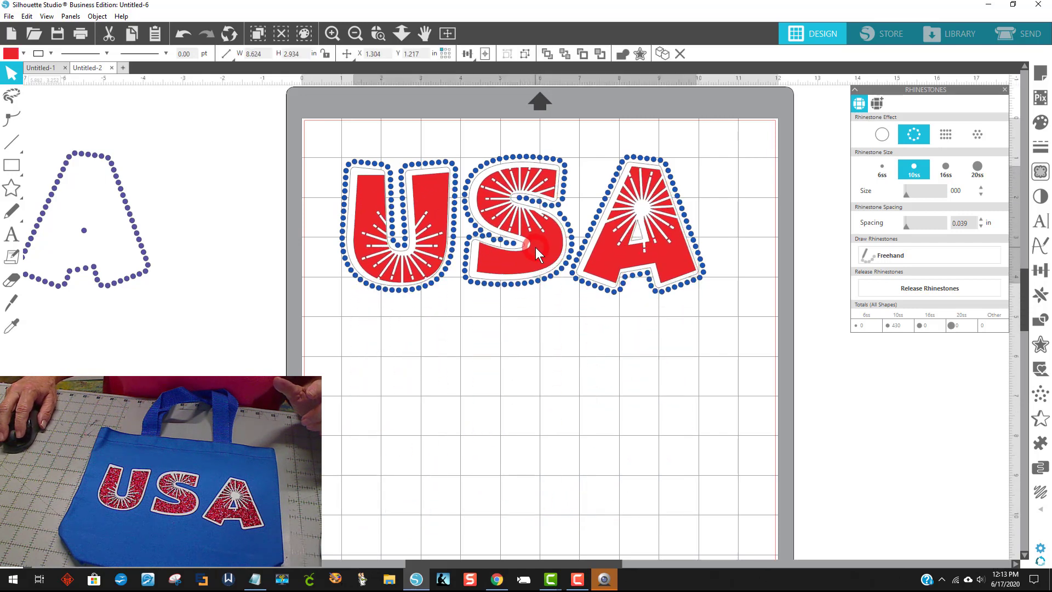
pyautogui.click(530, 295)
pyautogui.click(599, 420)
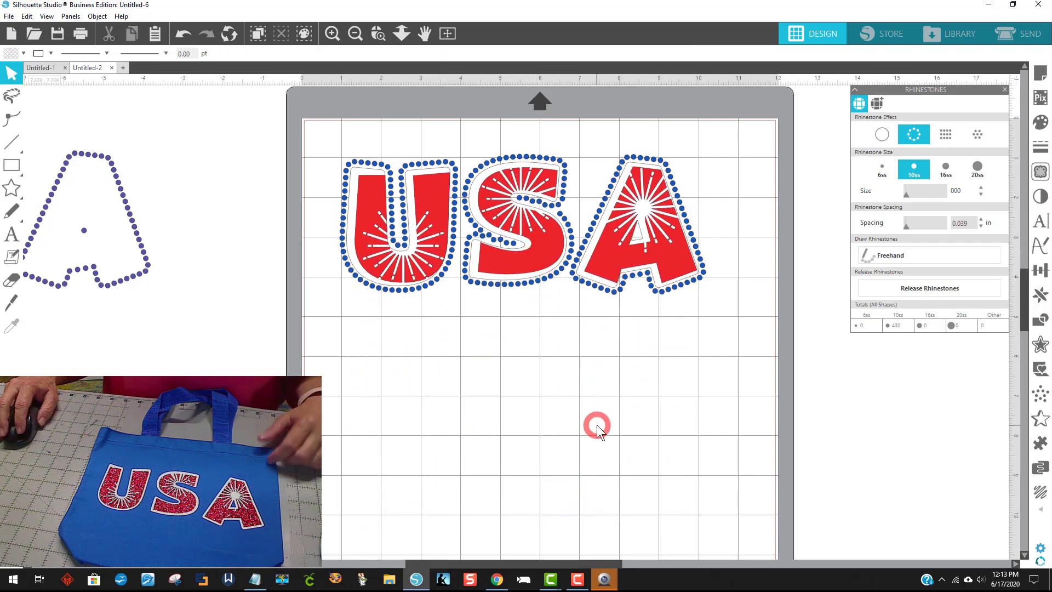
pyautogui.click(521, 238)
pyautogui.click(584, 235)
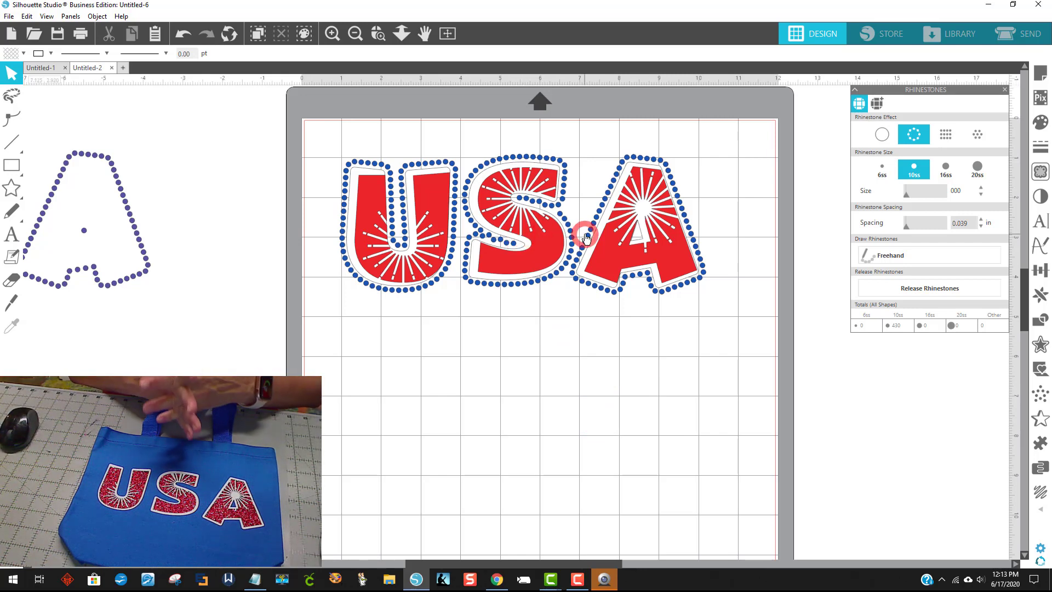
# Step: Go to the Silhouette Design Store and search it for "rhinestone" designs
pyautogui.click(831, 52)
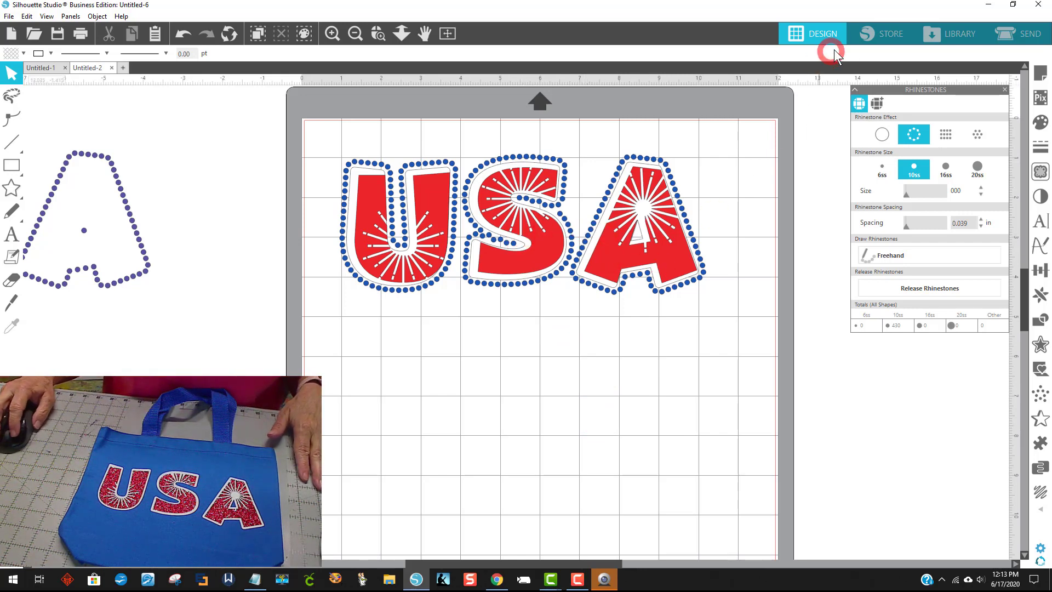
pyautogui.click(879, 33)
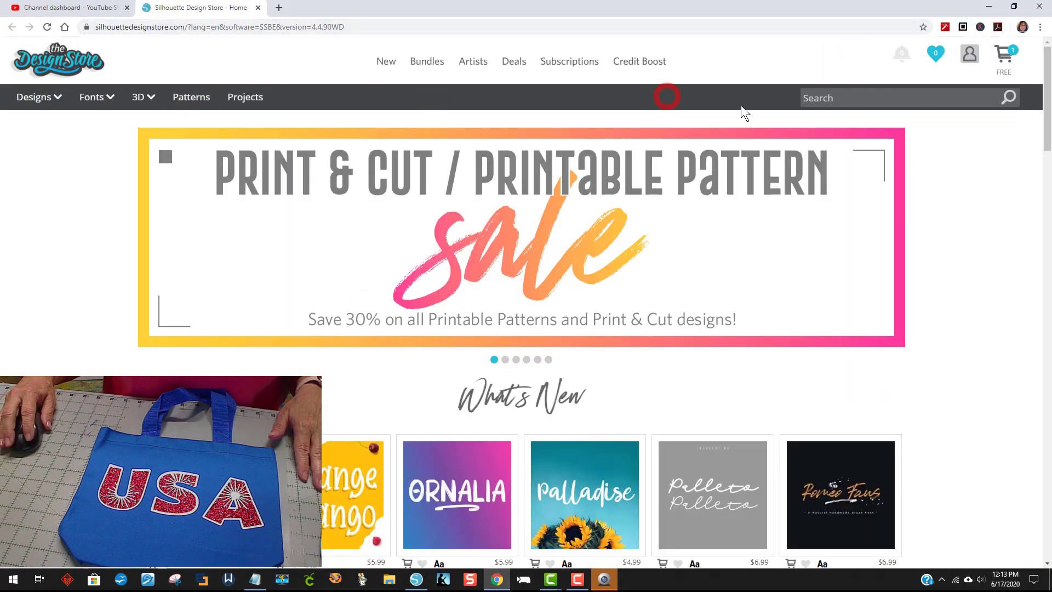
pyautogui.write('rhin')
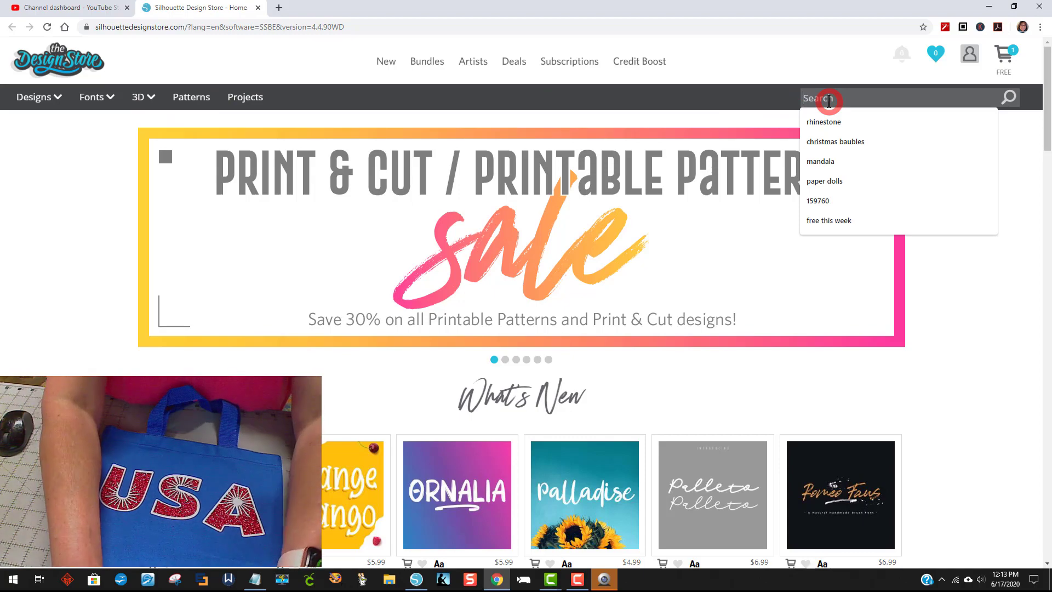
pyautogui.write('estone')
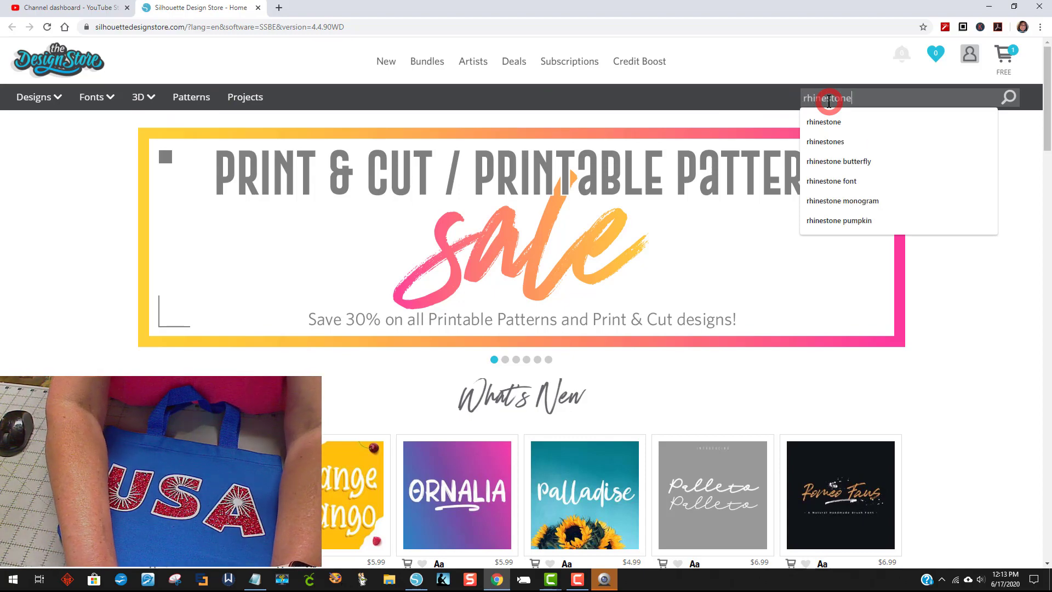
pyautogui.press('Return')
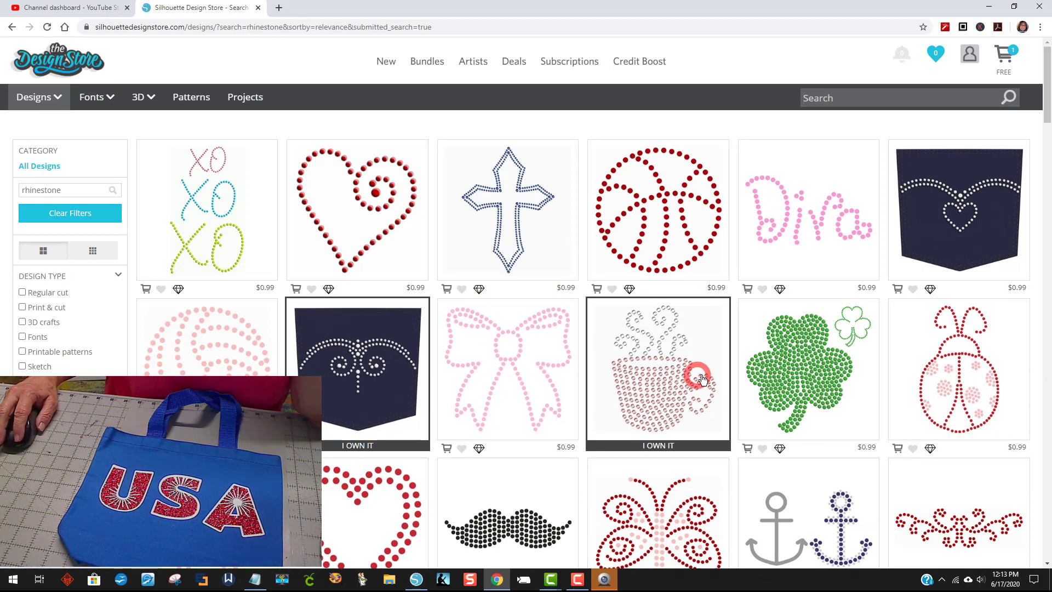
# Step: Examine the details of the Rhinestone Coffee design, close them and return to Silhouette Studio
pyautogui.click(655, 388)
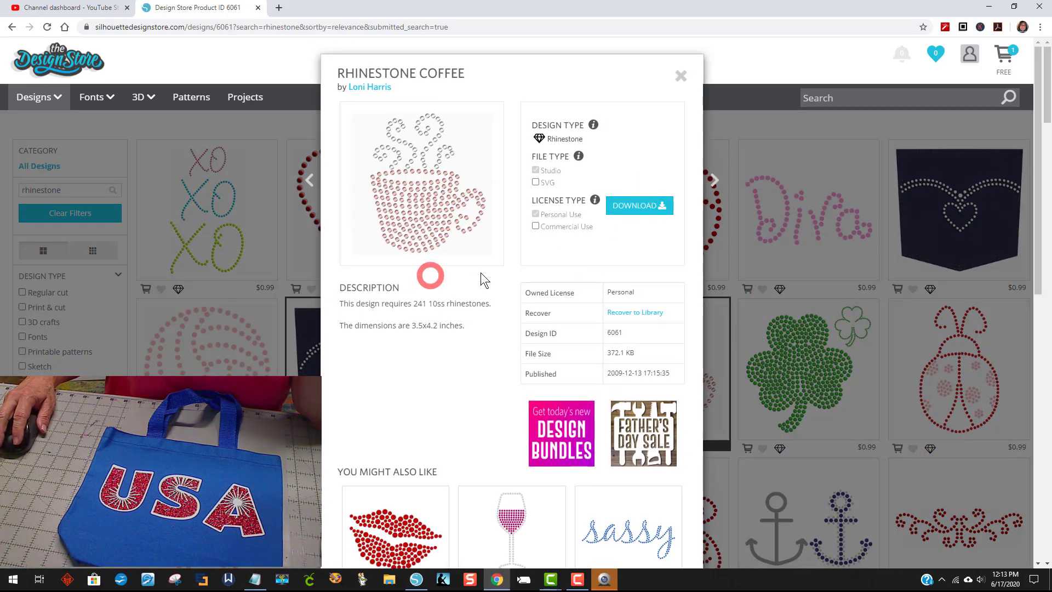
pyautogui.click(681, 78)
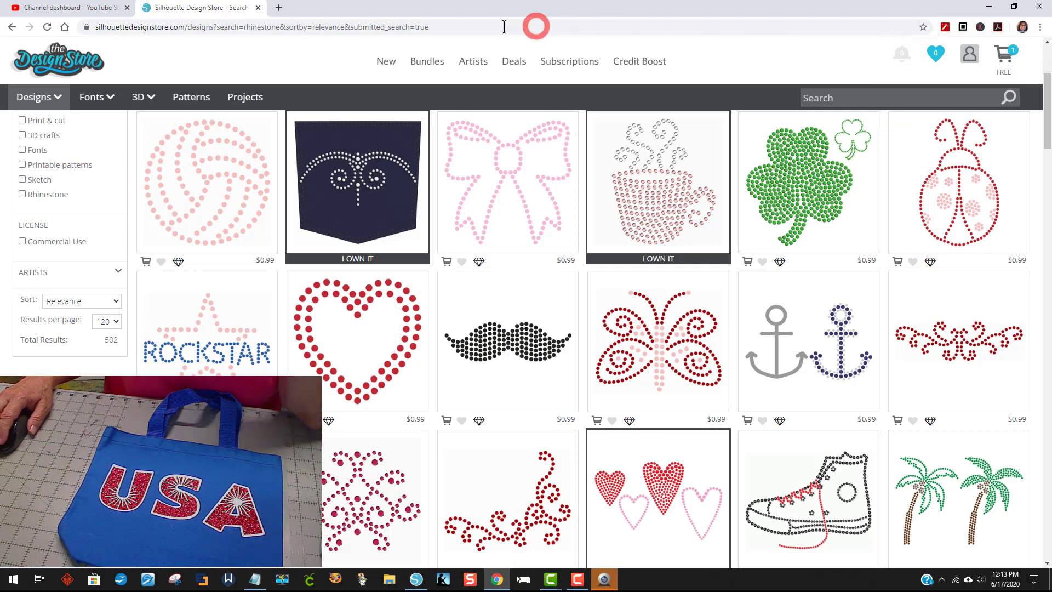
pyautogui.click(416, 579)
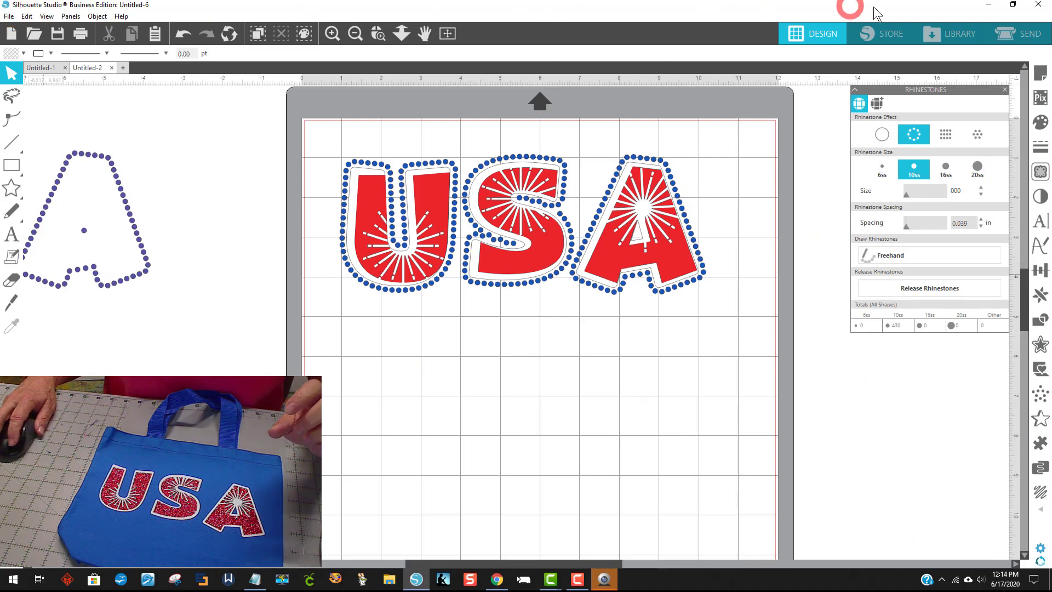
# Step: Insert the "abstract rhinestone pocket" design from all library files and place it below the USA letters
pyautogui.click(944, 34)
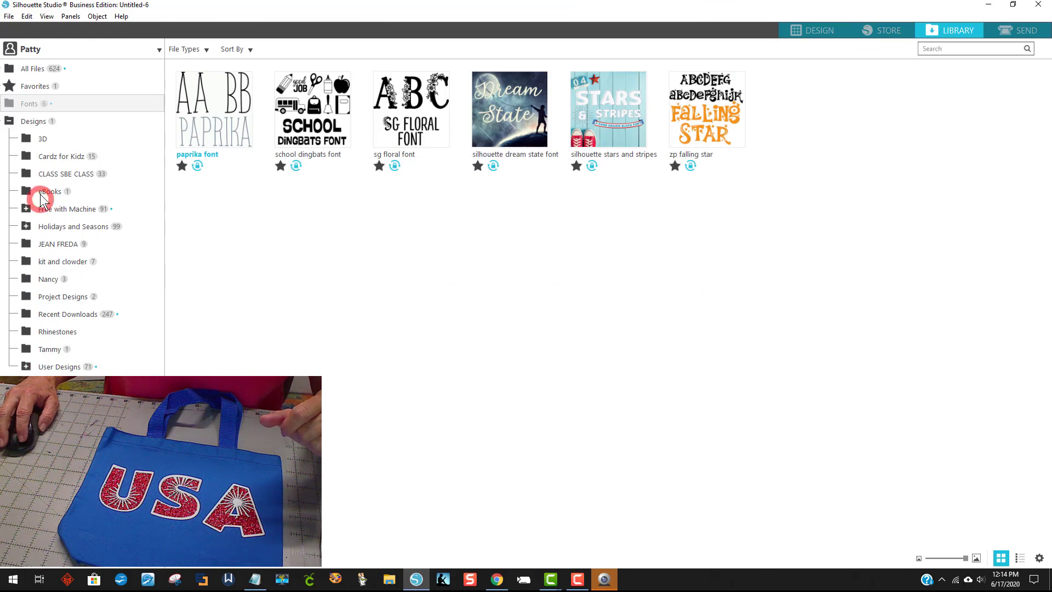
pyautogui.click(30, 69)
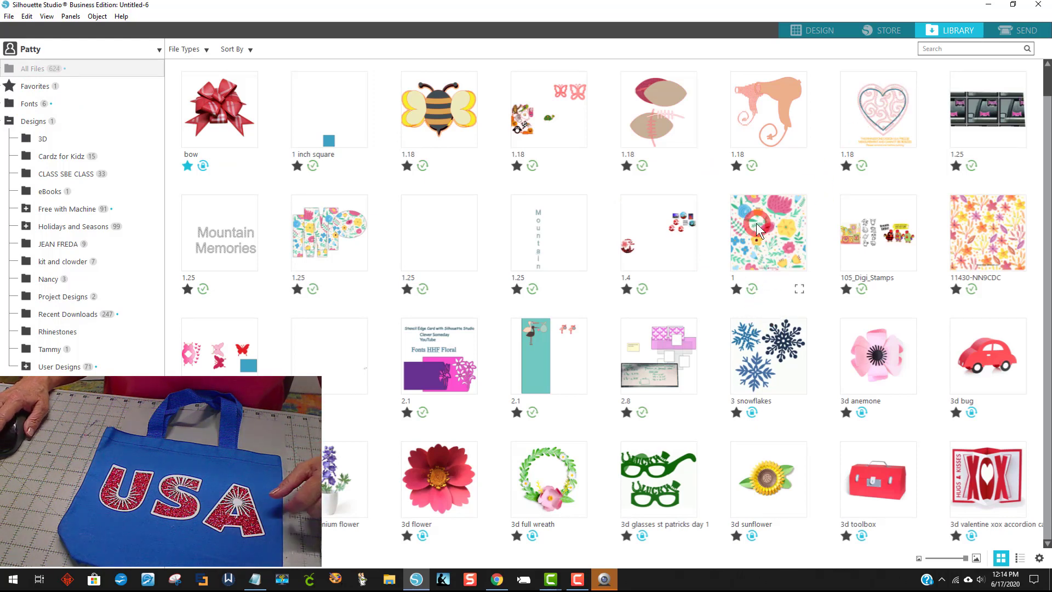
pyautogui.scroll(-2, 759, 230)
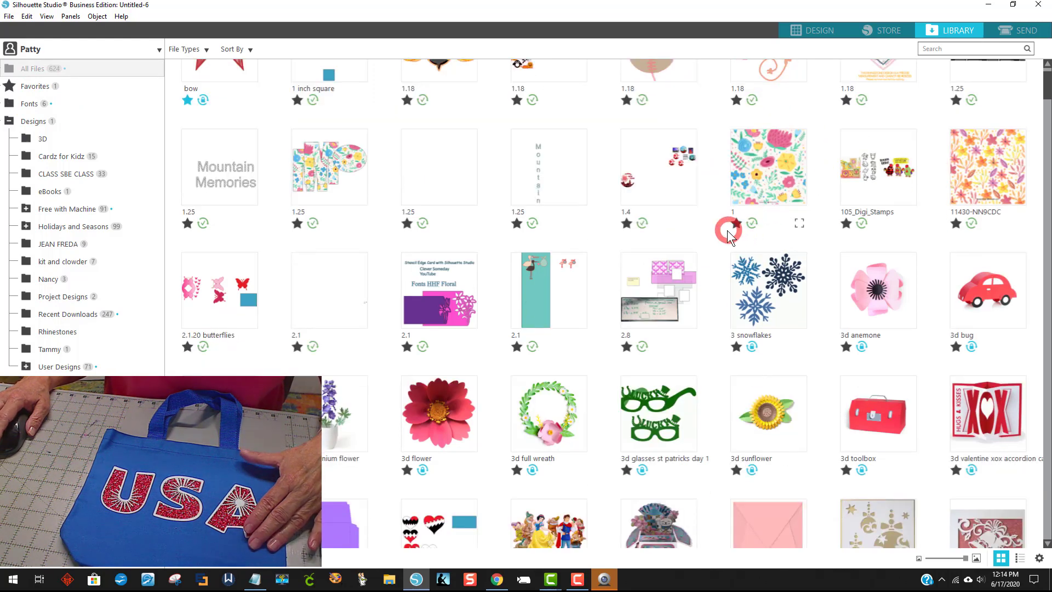
pyautogui.scroll(-2, 724, 234)
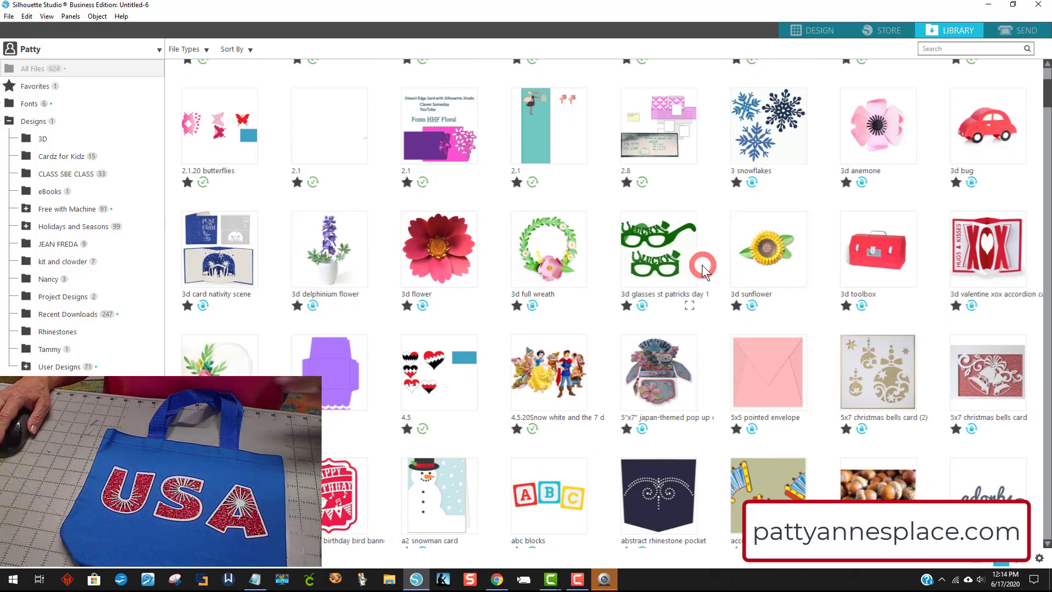
pyautogui.scroll(-2, 680, 270)
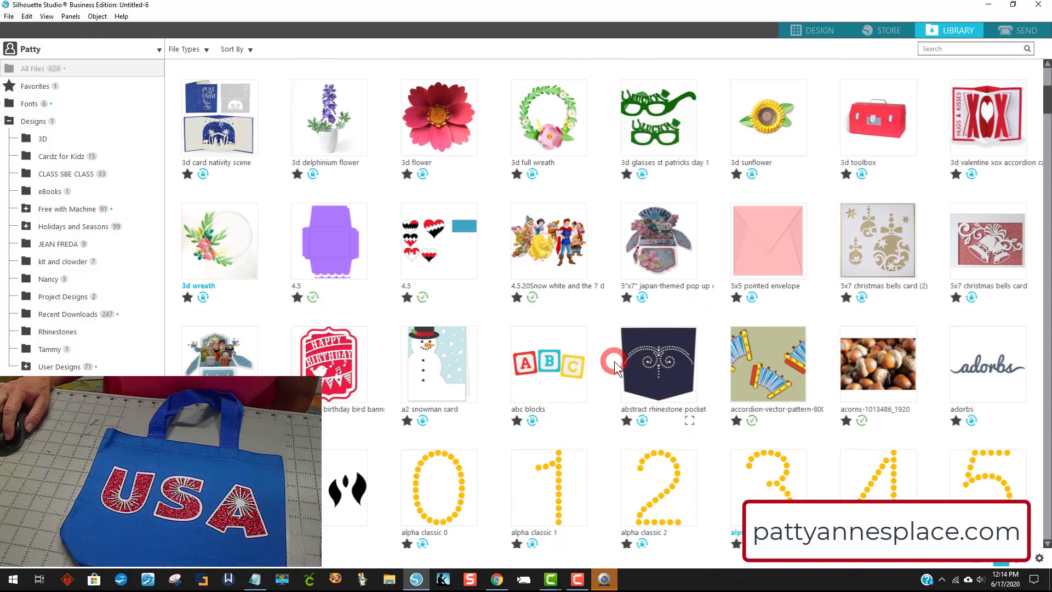
pyautogui.click(646, 361)
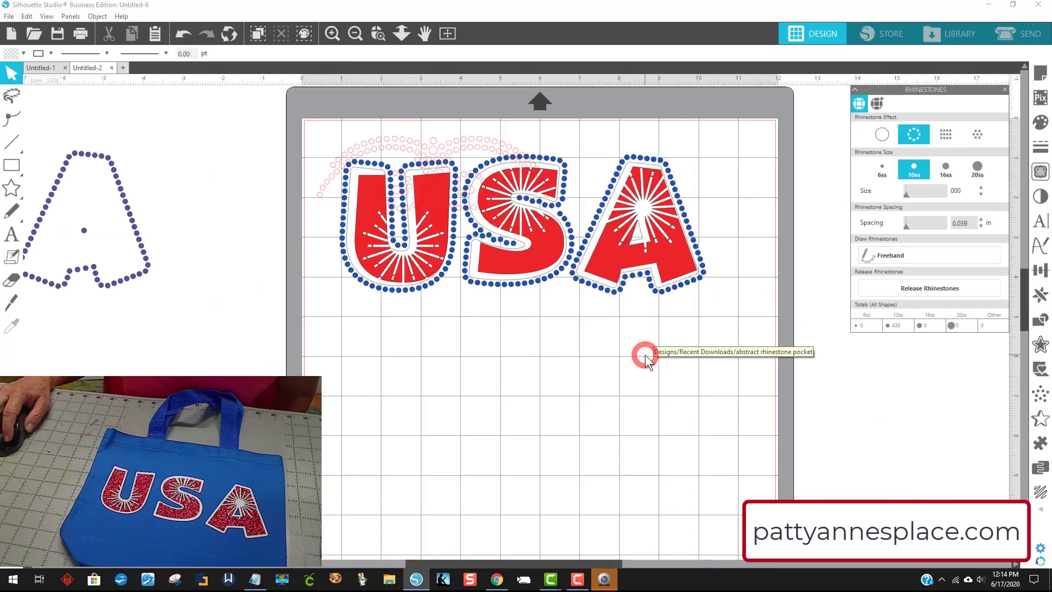
pyautogui.moveTo(424, 144); pyautogui.dragTo(483, 374)
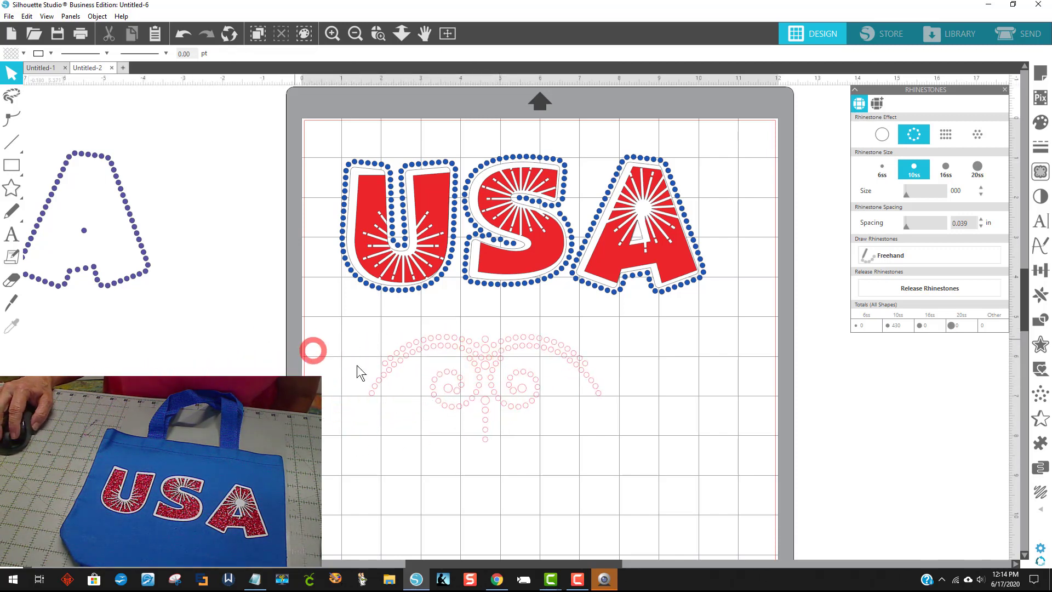
# Step: Fill the stones of the rhinestone pocket design with magenta
pyautogui.click(436, 350)
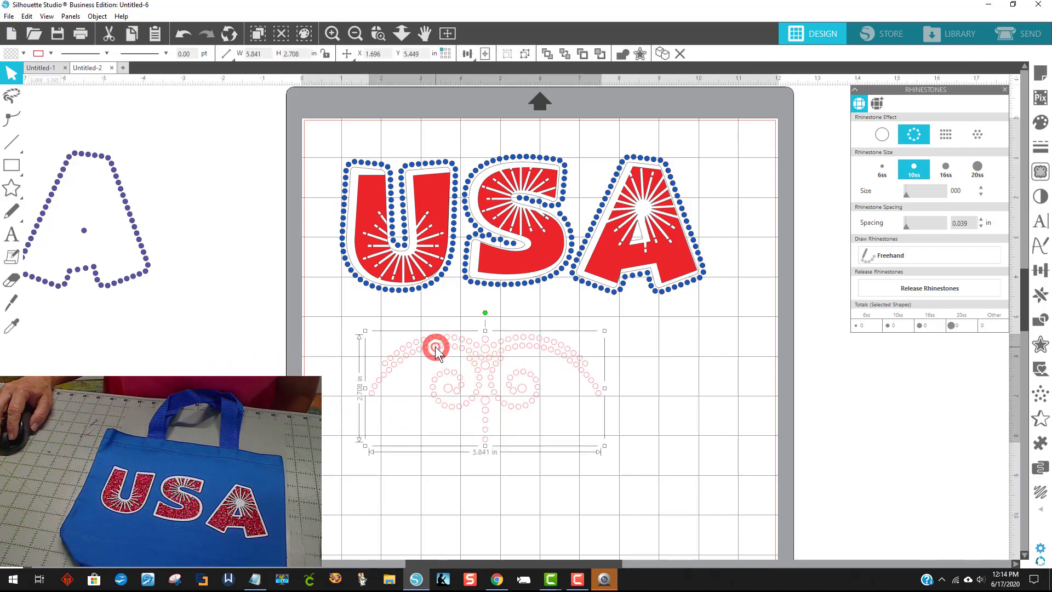
pyautogui.click(12, 53)
pyautogui.click(32, 70)
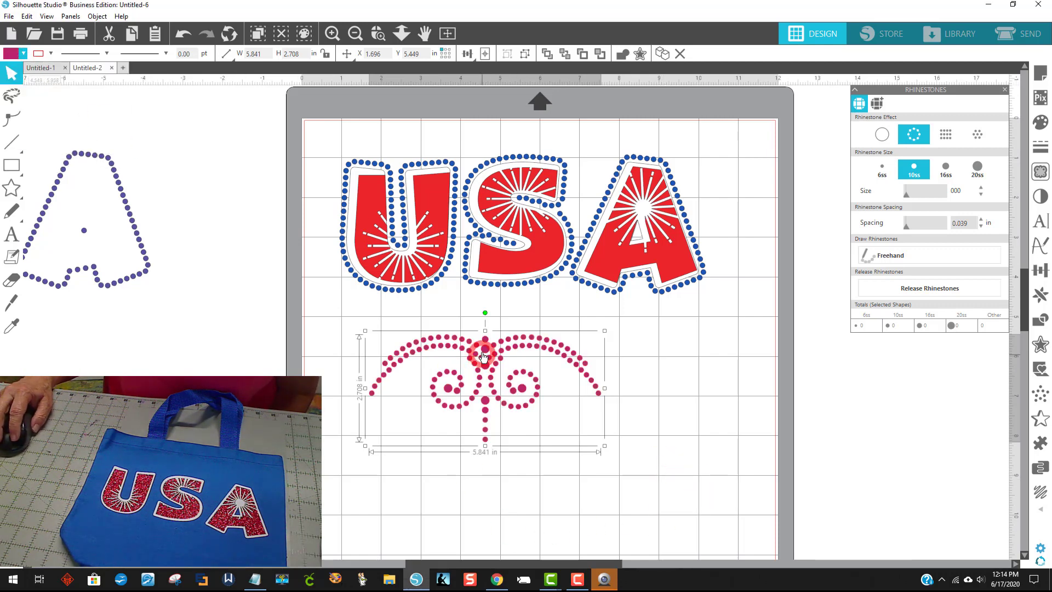
pyautogui.click(458, 393)
pyautogui.click(524, 400)
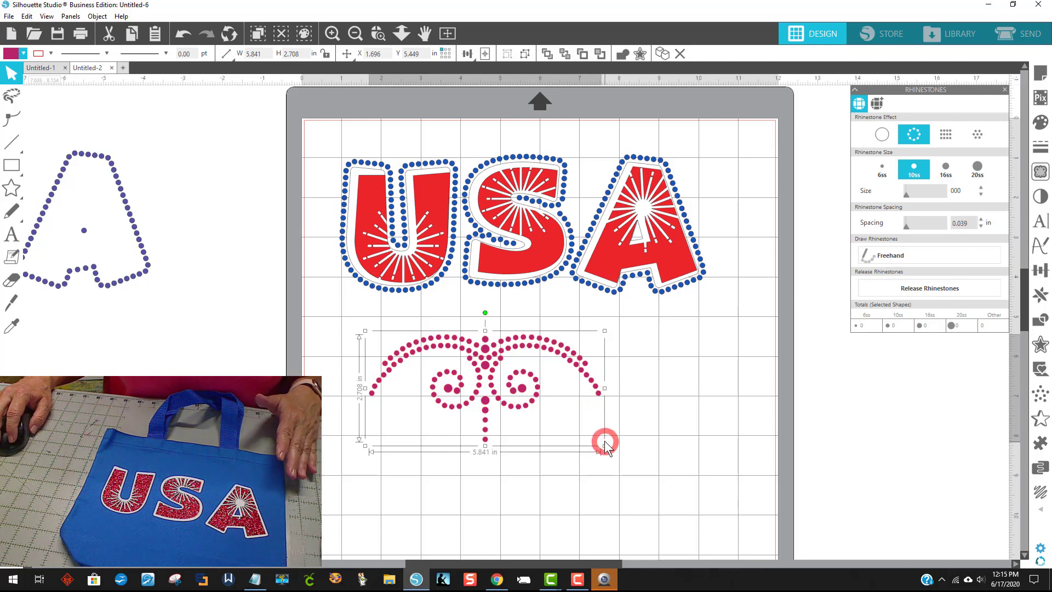
# Step: Enlarge the rhinestone pocket design to about 16 by 7.4 in, then delete it from the page
pyautogui.moveTo(604, 446); pyautogui.dragTo(986, 556)
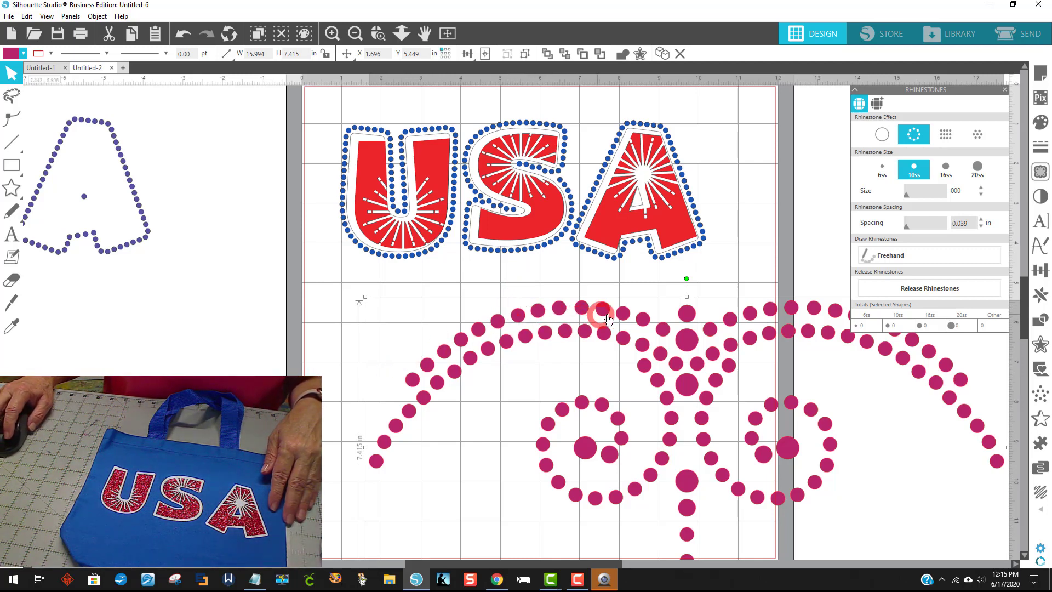
pyautogui.moveTo(632, 321); pyautogui.dragTo(493, 308)
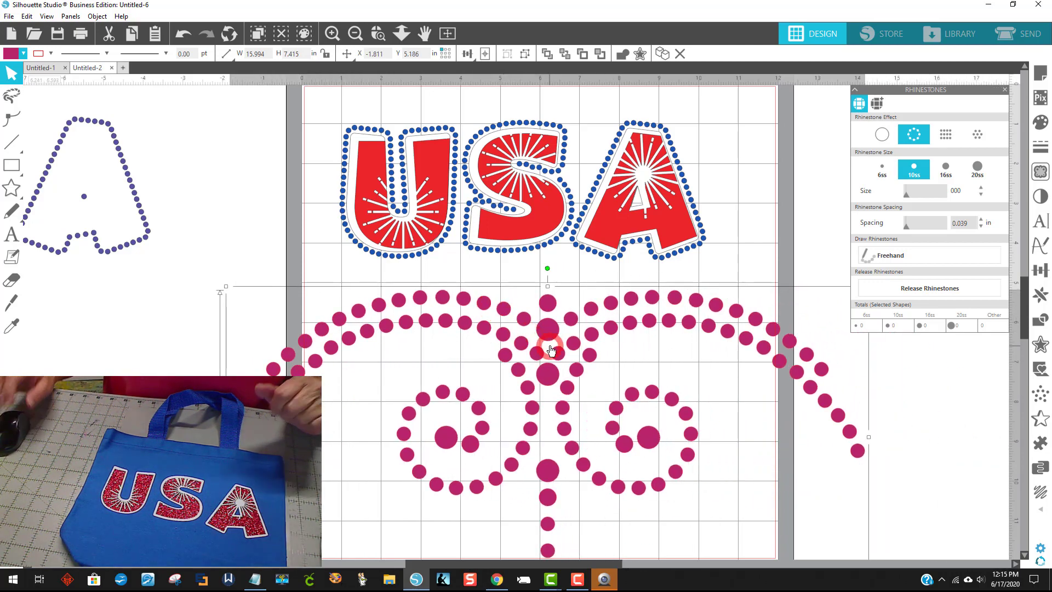
pyautogui.press('Delete')
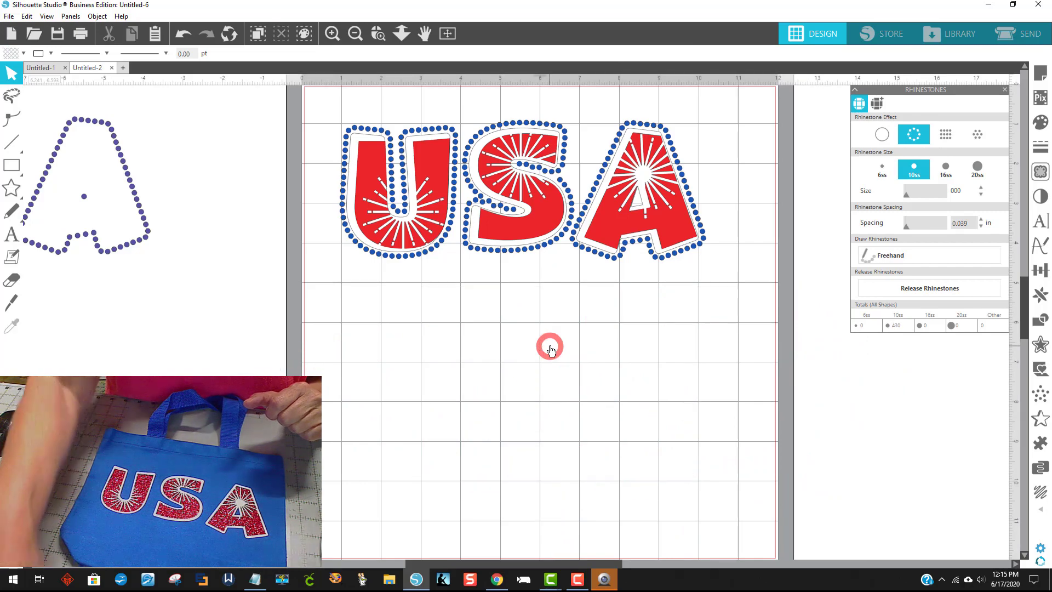
# Step: Move the red starburst letters and the thin outline off the mat, leaving the blue rhinestone letters in place
pyautogui.moveTo(535, 233); pyautogui.dragTo(277, 393)
pyautogui.moveTo(395, 241); pyautogui.dragTo(86, 400)
pyautogui.moveTo(425, 378); pyautogui.dragTo(190, 386)
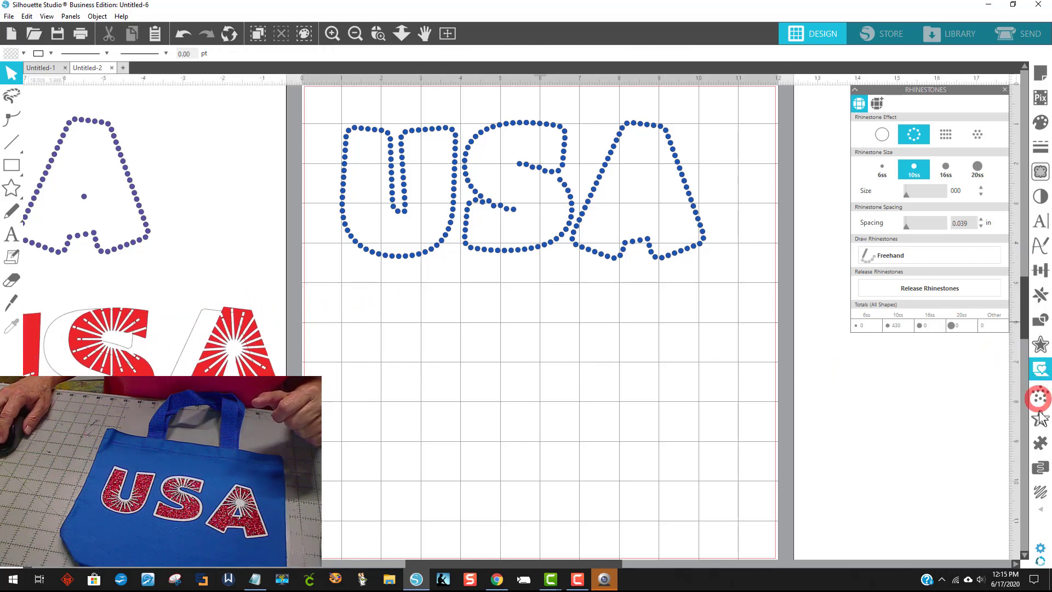
pyautogui.click(1043, 523)
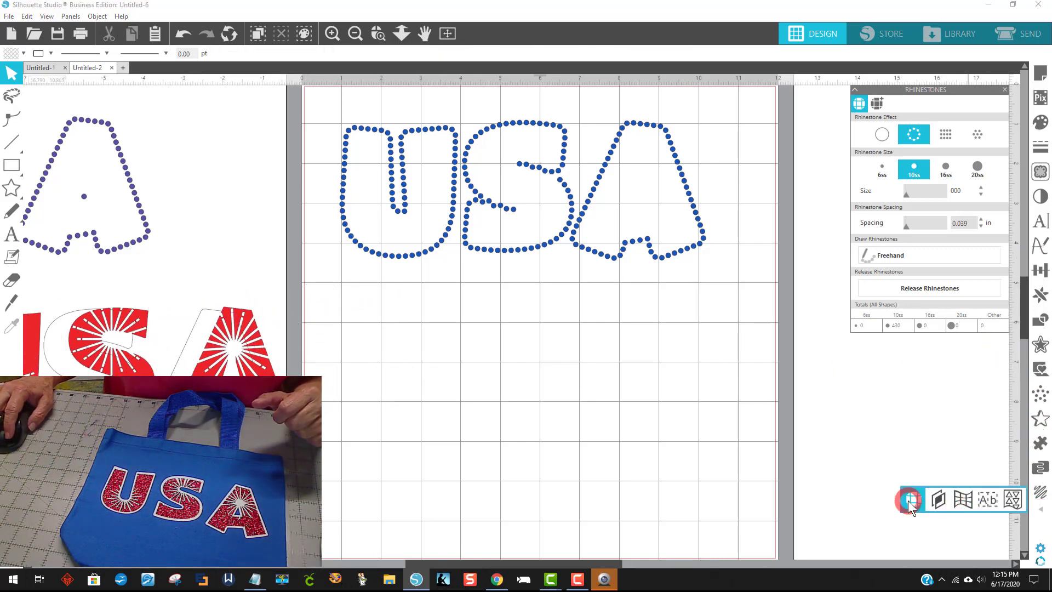
pyautogui.click(580, 311)
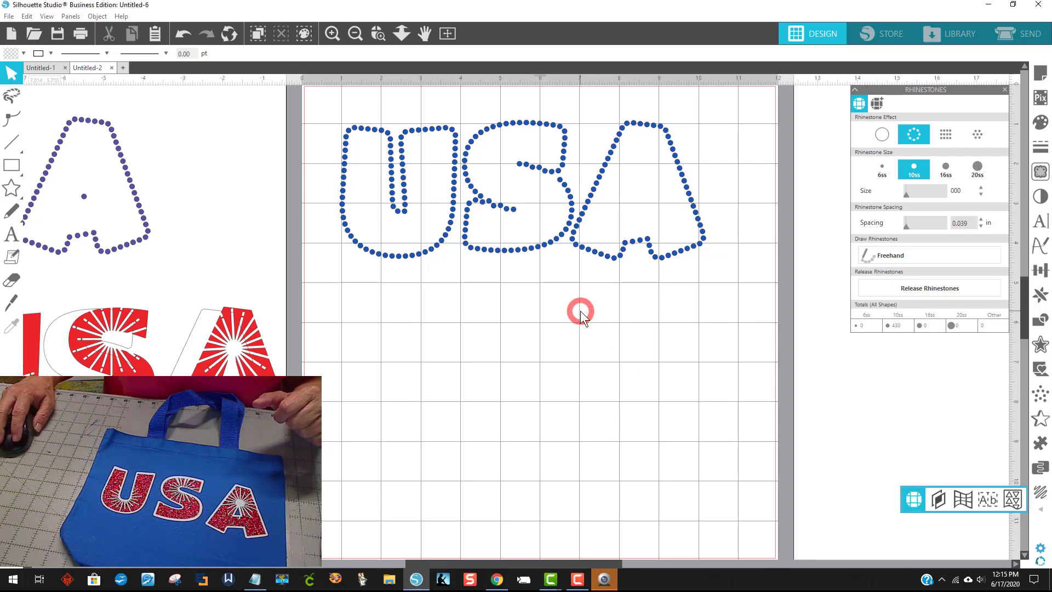
pyautogui.click(660, 259)
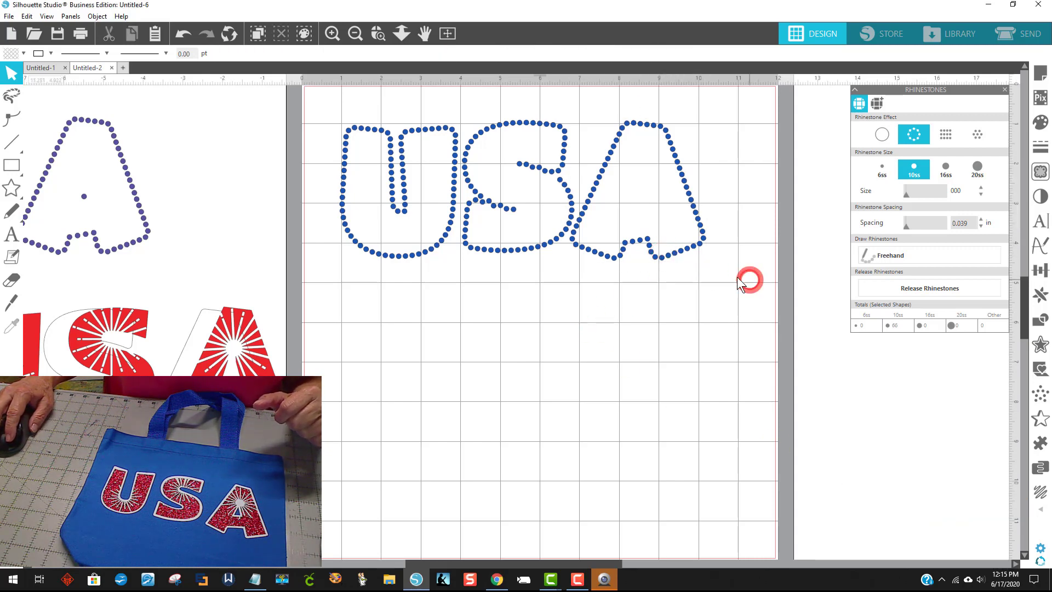
# Step: Enlarge the blue rhinestone letters to about 15.2 in wide and try the Linear Fill, Radial Fill and Edge effects on them
pyautogui.moveTo(746, 278); pyautogui.dragTo(323, 126)
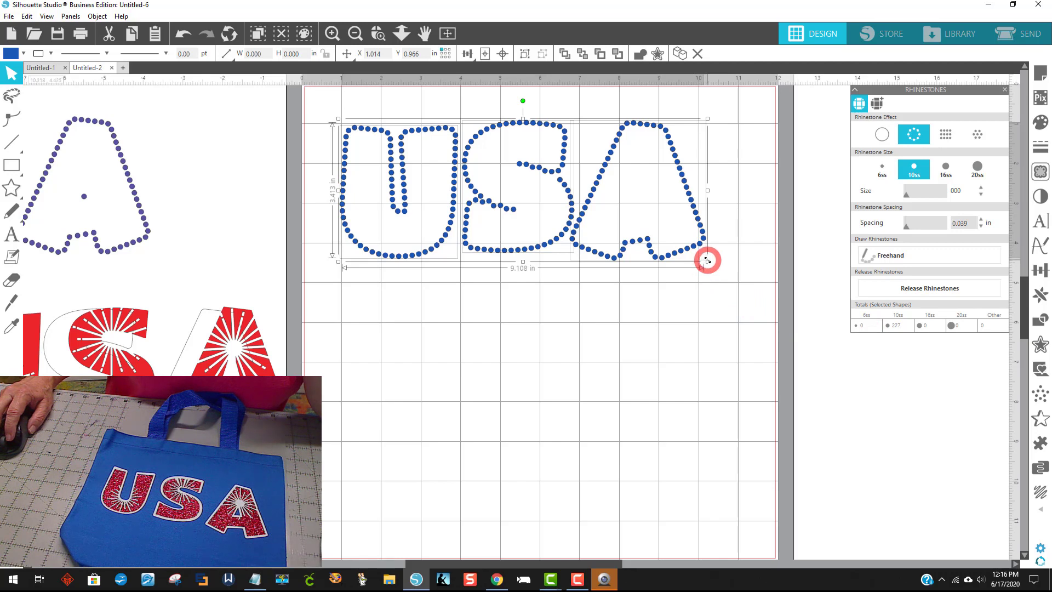
pyautogui.moveTo(728, 281); pyautogui.dragTo(928, 417)
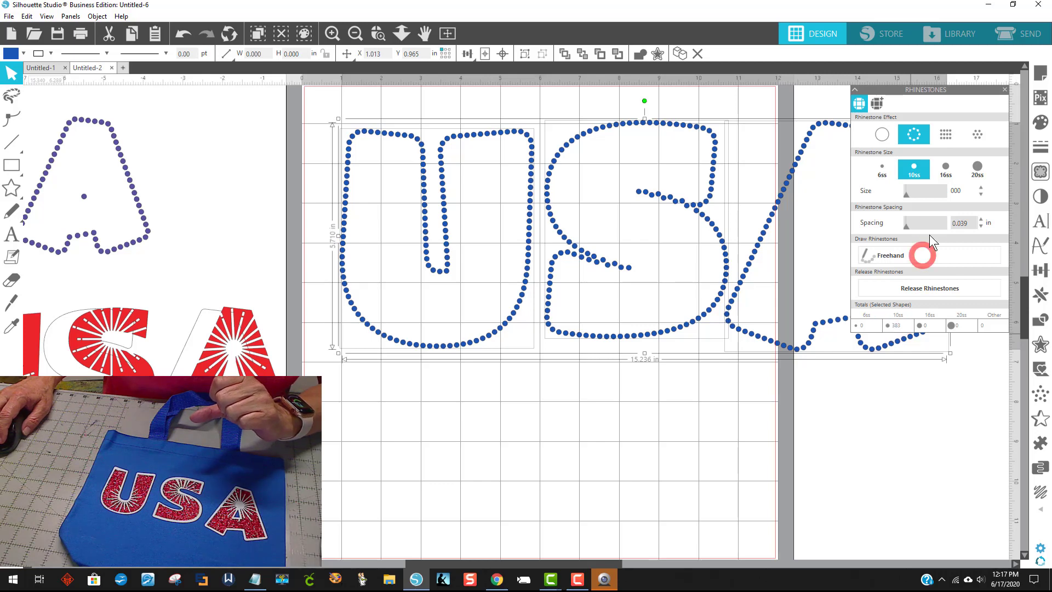
pyautogui.click(947, 137)
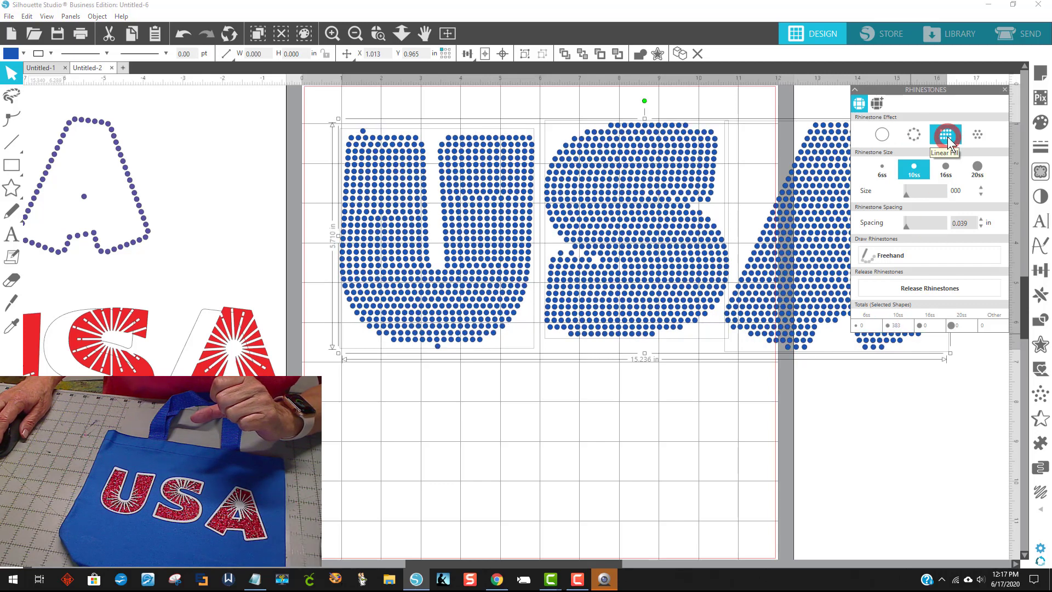
pyautogui.click(983, 139)
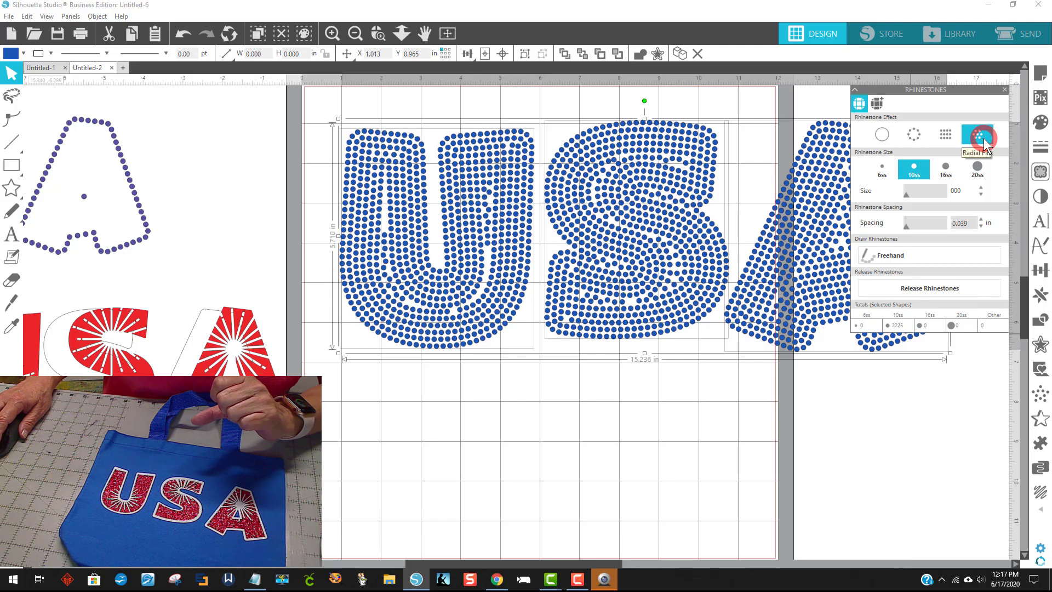
pyautogui.click(914, 134)
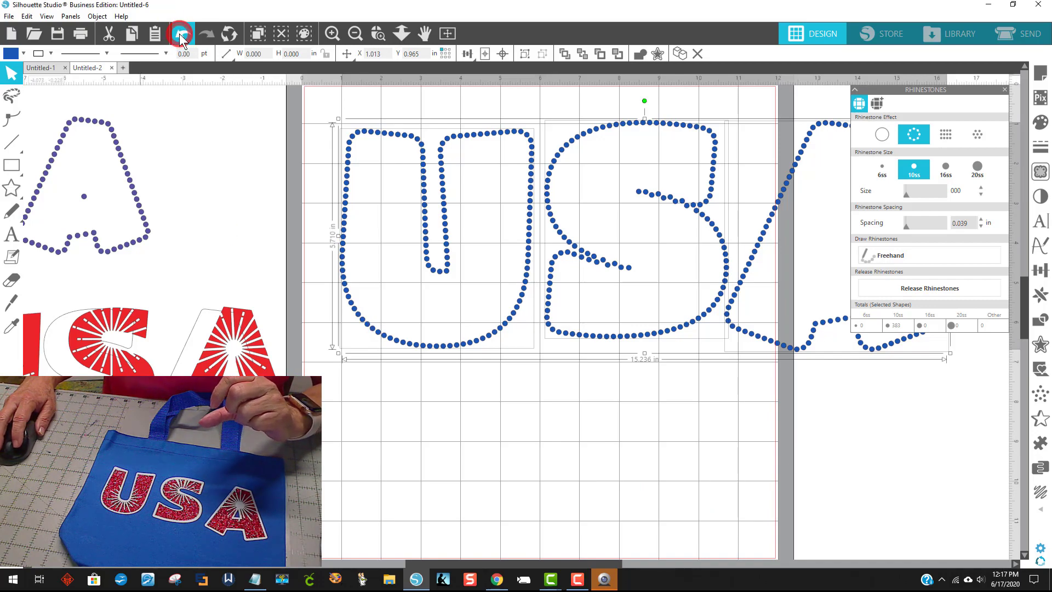
# Step: Undo the rhinestone effect changes and the enlargement of the blue rhinestone letters
pyautogui.click(181, 35)
pyautogui.click(181, 35)
pyautogui.click(181, 35)
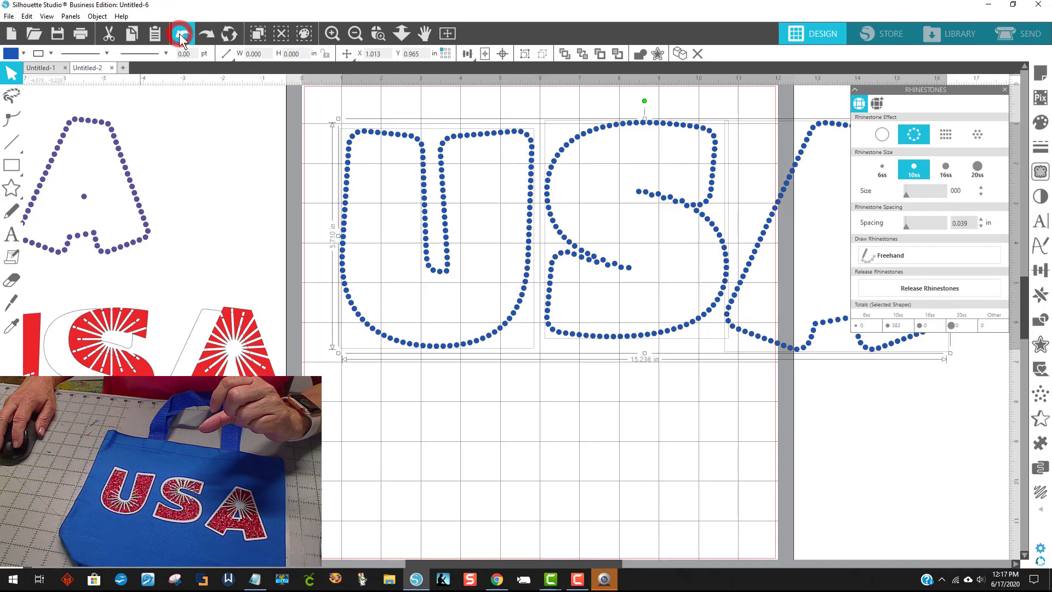
pyautogui.click(181, 35)
pyautogui.click(181, 35)
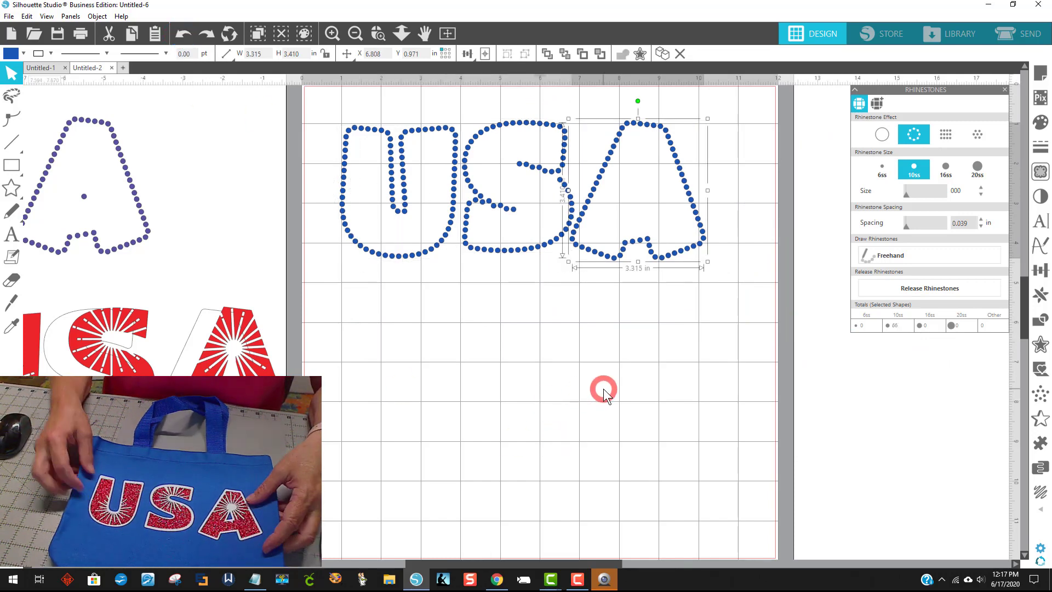
# Step: Move the thin outline and the red starburst letters back inside the blue rhinestone letters
pyautogui.click(492, 435)
pyautogui.moveTo(255, 402); pyautogui.dragTo(425, 495)
pyautogui.click(242, 374)
pyautogui.moveTo(242, 373); pyautogui.dragTo(655, 193)
pyautogui.moveTo(435, 496); pyautogui.dragTo(662, 228)
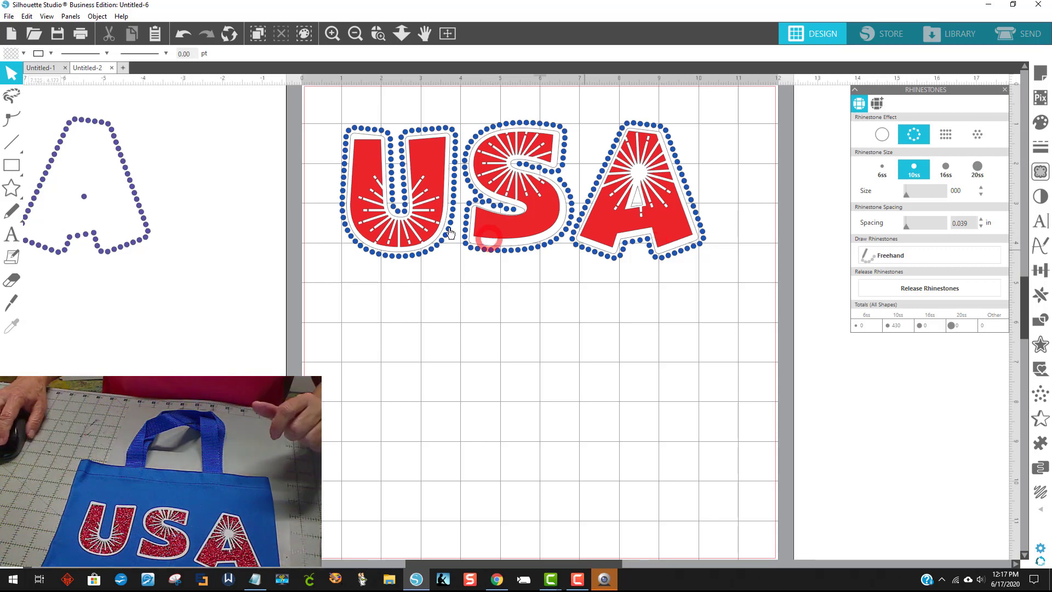
# Step: Move the red starburst letters and the thin outline off the mat, leaving only the blue rhinestone letters on it
pyautogui.moveTo(495, 192); pyautogui.dragTo(120, 360)
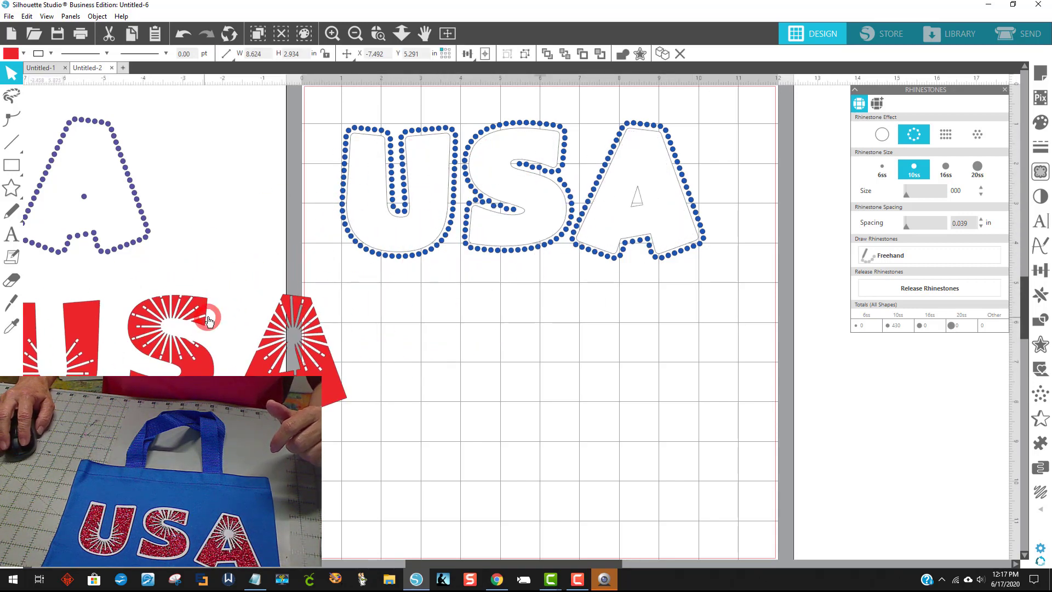
pyautogui.moveTo(244, 374); pyautogui.dragTo(192, 404)
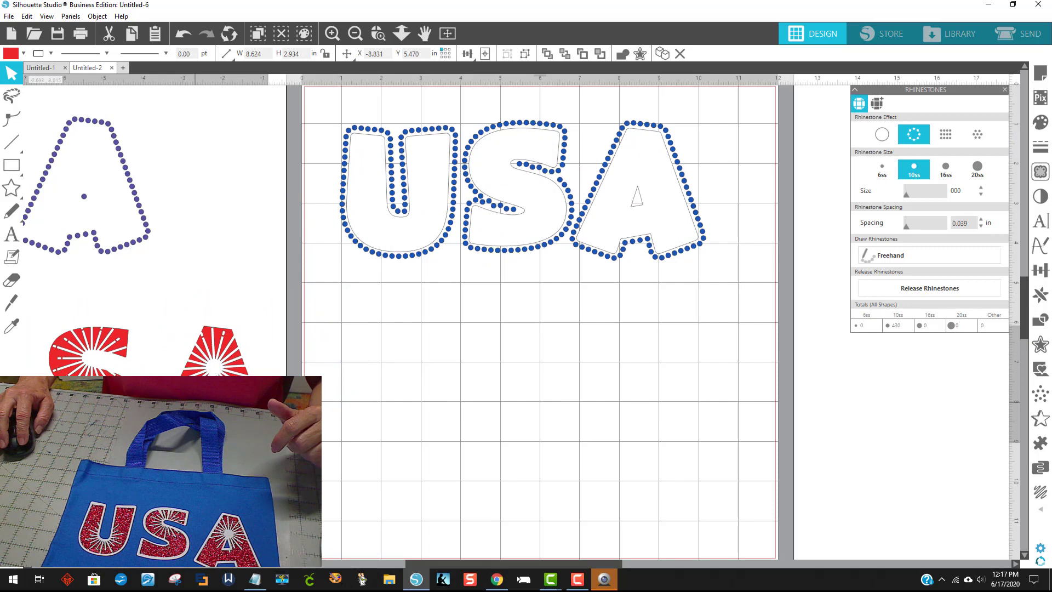
pyautogui.click(385, 229)
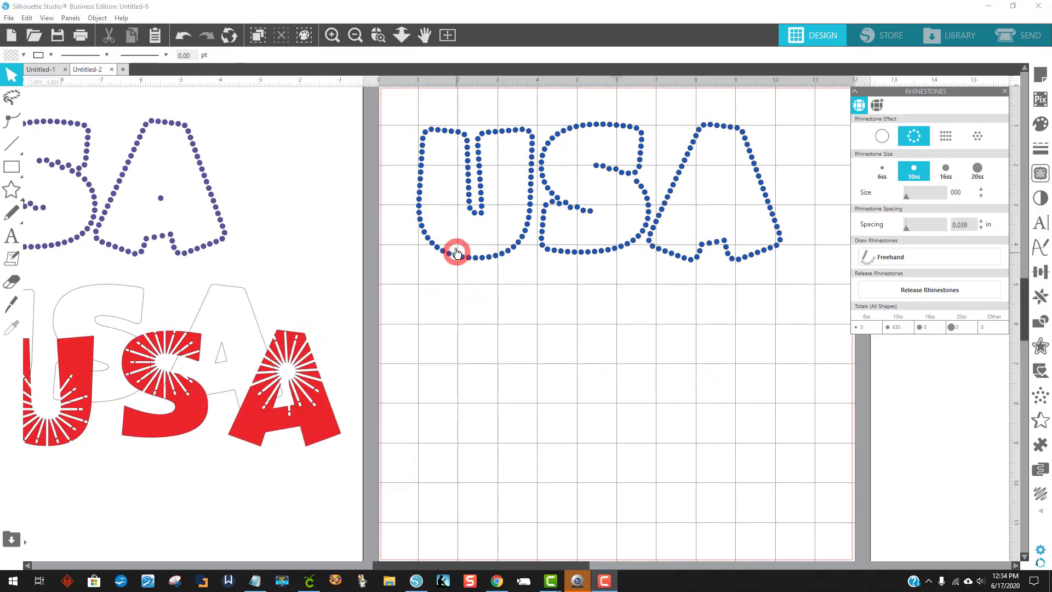
# Step: Select all three blue rhinestone letters and start saving the selection to the hard drive
pyautogui.moveTo(401, 105); pyautogui.dragTo(783, 230)
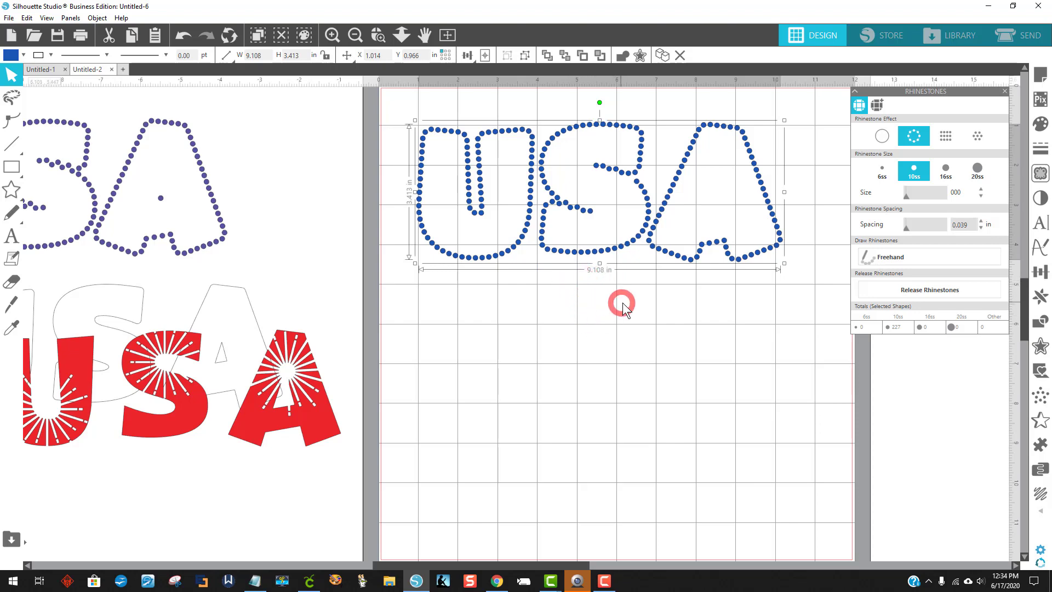
pyautogui.click(9, 20)
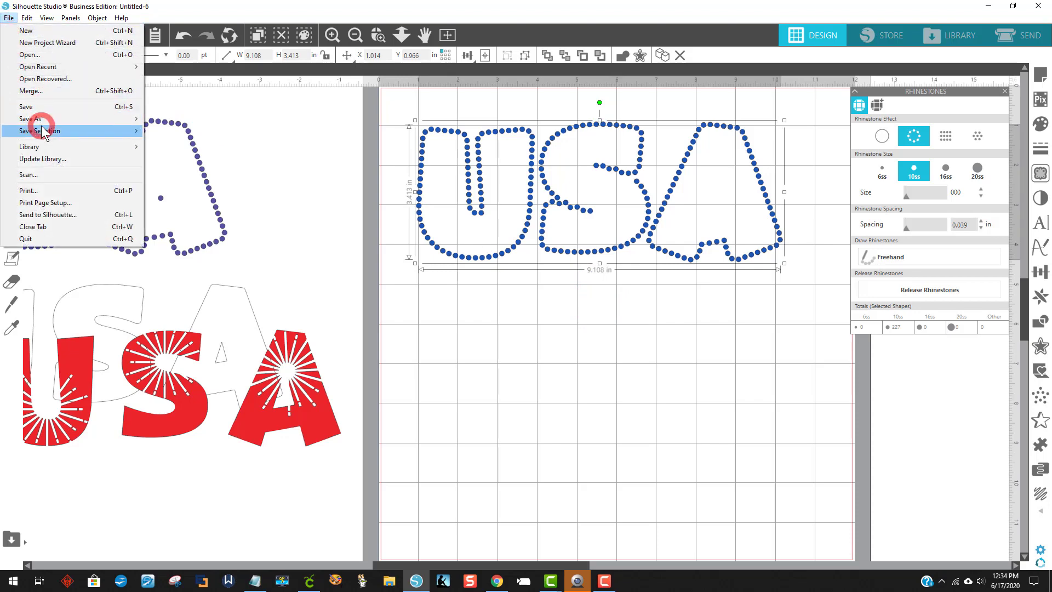
pyautogui.moveTo(46, 136)
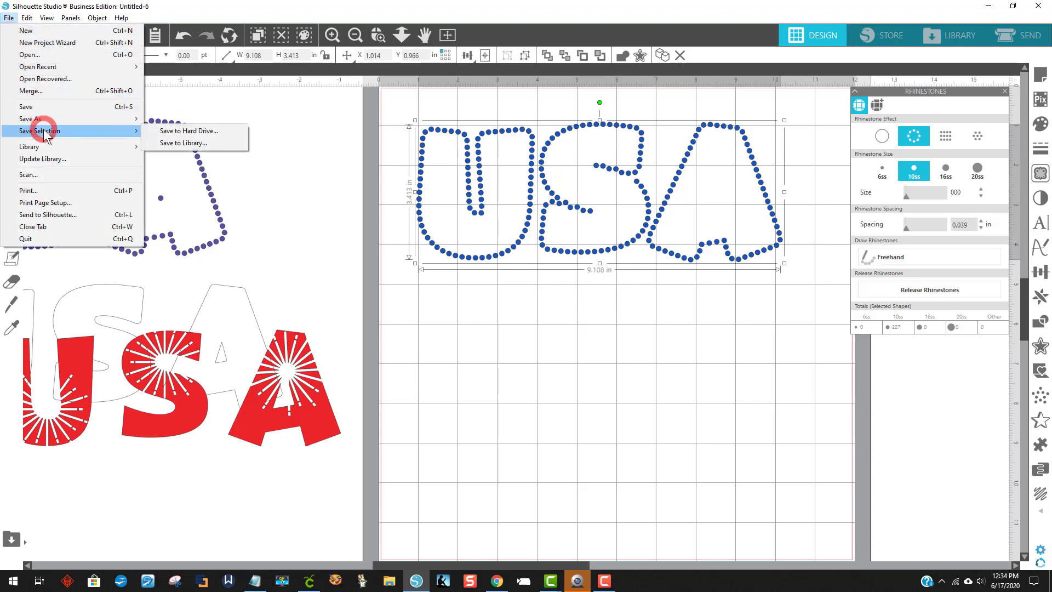
pyautogui.click(170, 131)
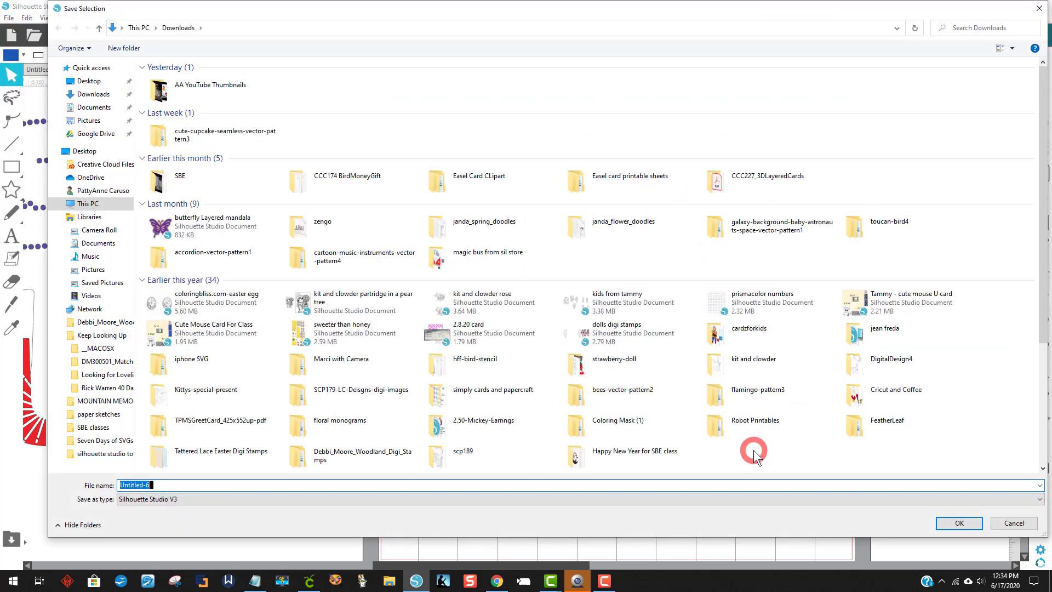
pyautogui.write('USA')
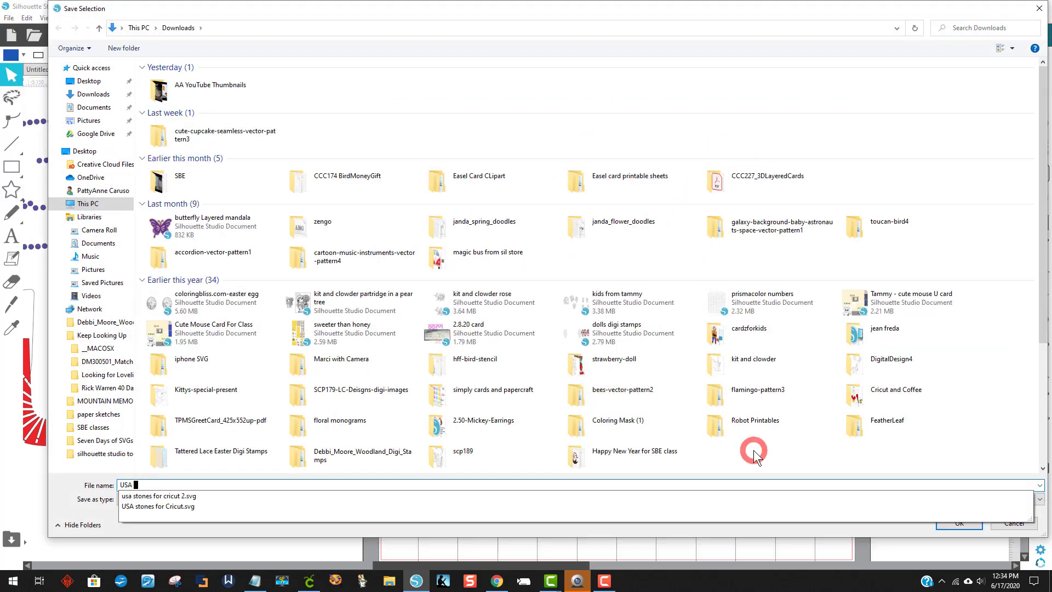
pyautogui.write(' Stones for')
pyautogui.press('BackSpace')
pyautogui.press('BackSpace')
pyautogui.press('BackSpace')
pyautogui.press('BackSpace')
pyautogui.press('BackSpace')
pyautogui.press('BackSpace')
pyautogui.press('BackSpace')
pyautogui.press('BackSpace')
pyautogui.press('BackSpace')
pyautogui.press('BackSpace')
pyautogui.press('BackSpace')
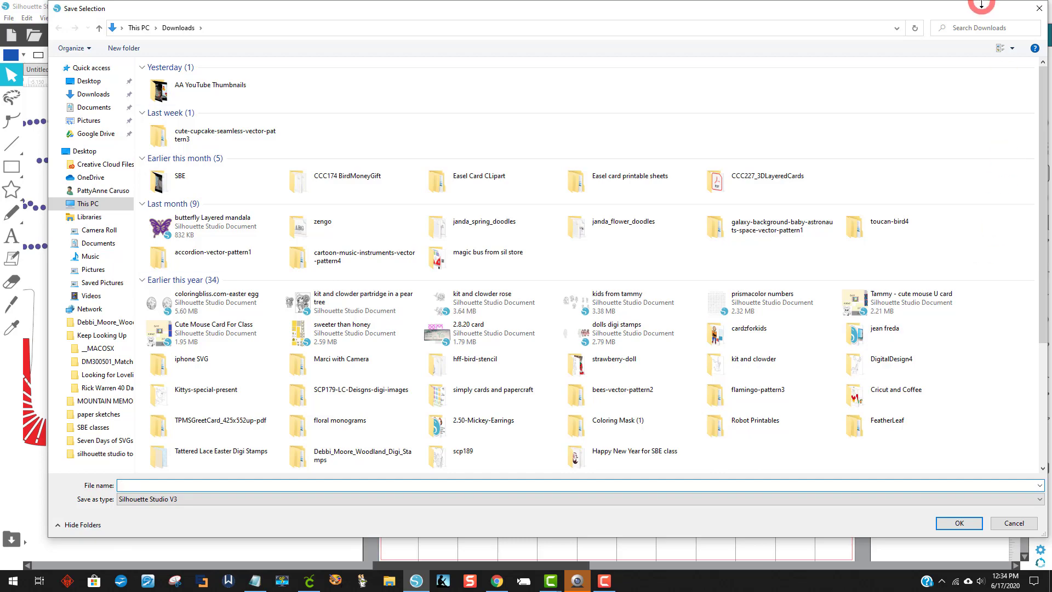
# Step: Save the selected rhinestone letters to Downloads as an SVG file named "9.108 USA Stones for Cricut"
pyautogui.moveTo(956, 12); pyautogui.dragTo(949, 303)
pyautogui.moveTo(994, 227); pyautogui.dragTo(956, 8)
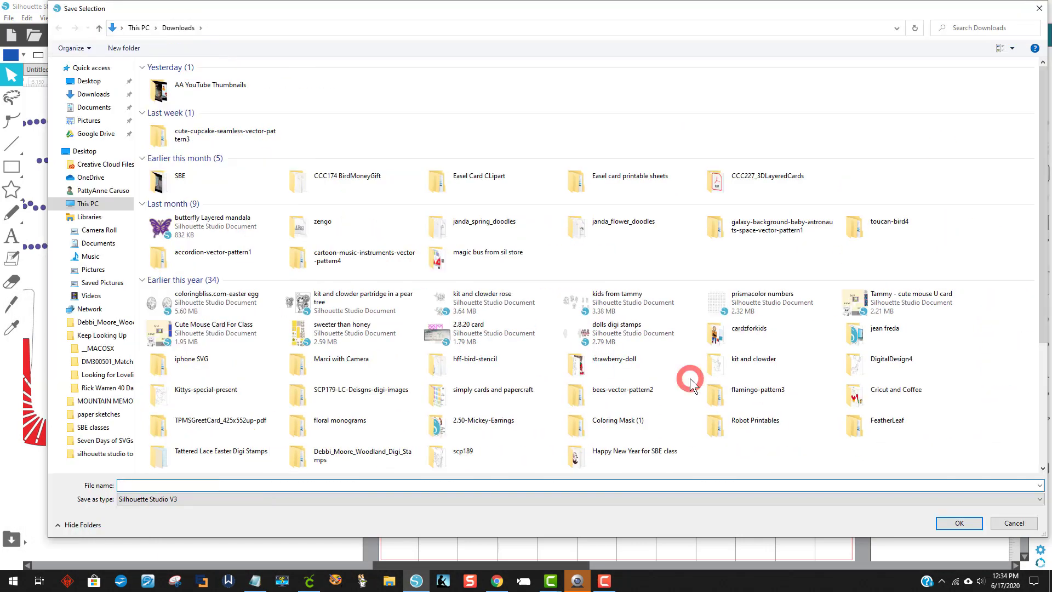
pyautogui.write('9.108 USA Stones for Cricut')
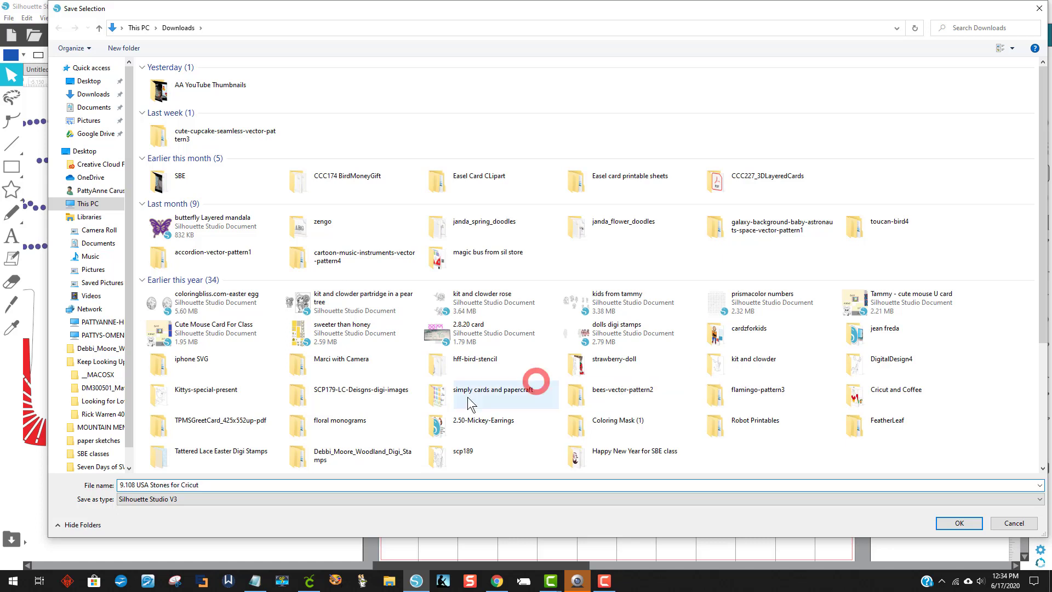
pyautogui.click(183, 499)
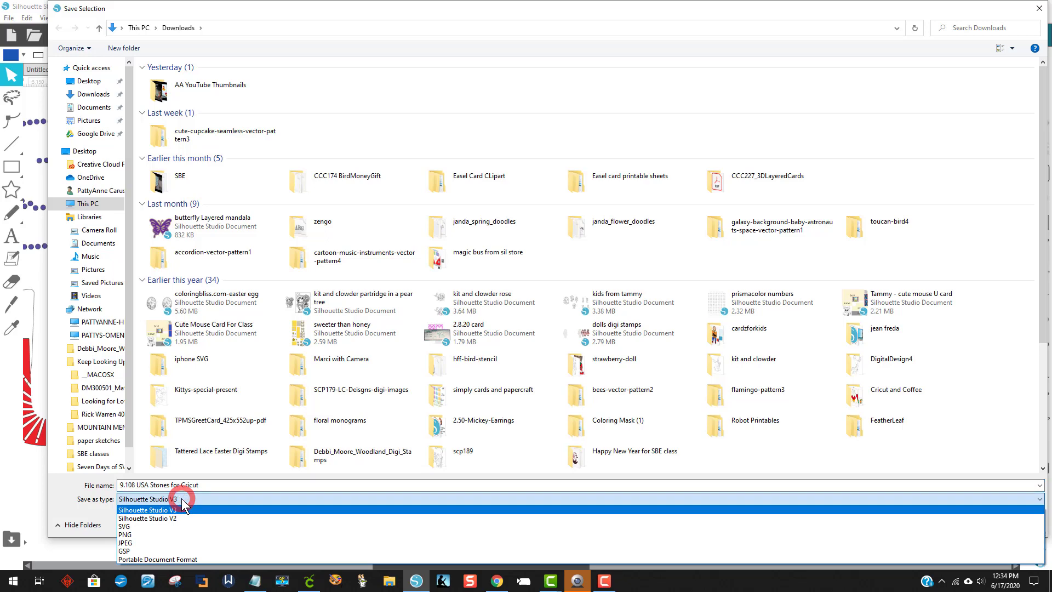
pyautogui.click(138, 526)
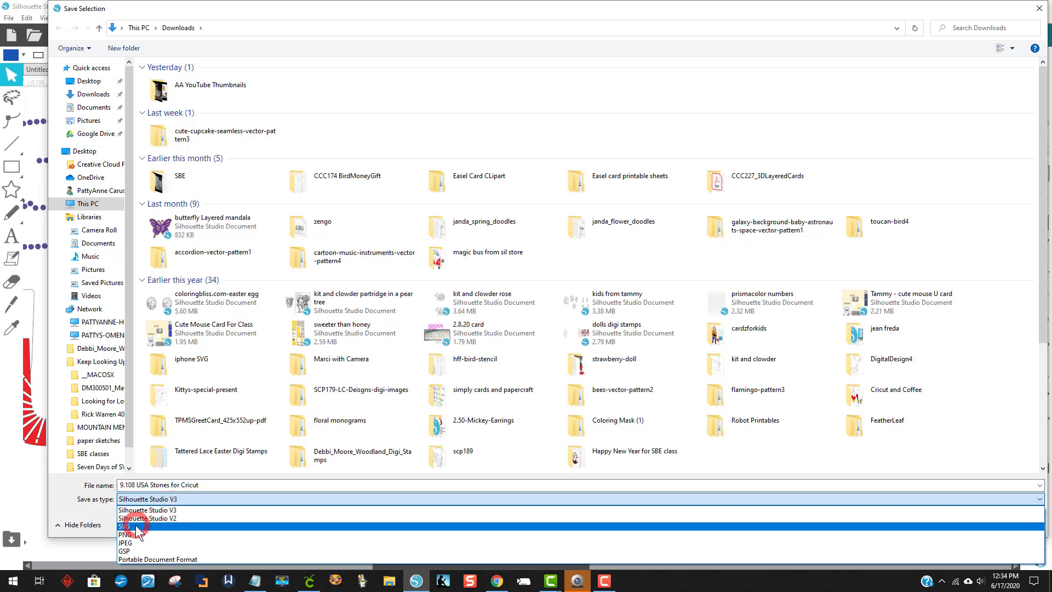
pyautogui.click(137, 526)
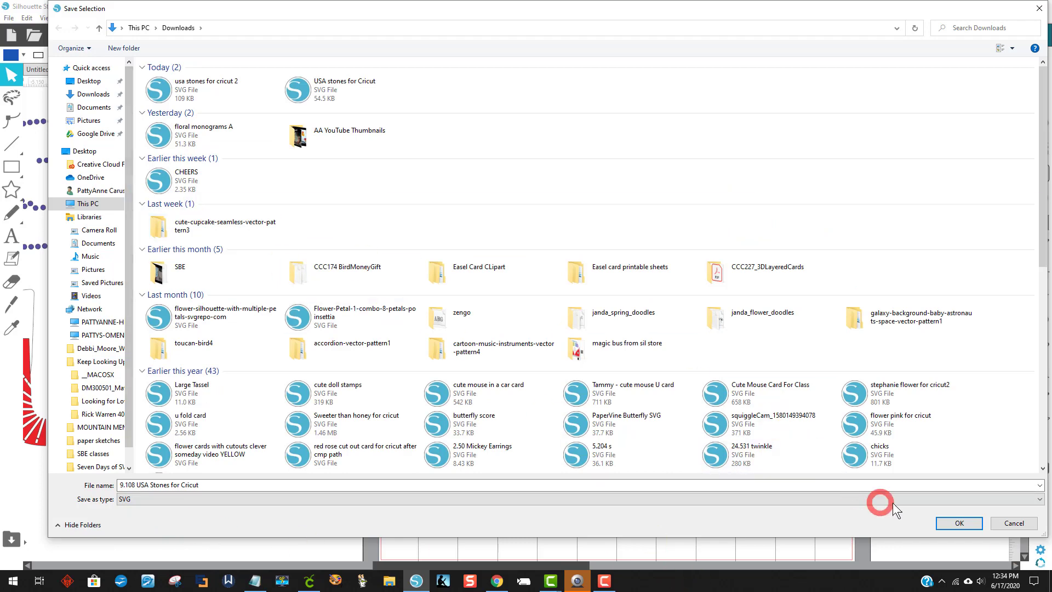
pyautogui.click(954, 523)
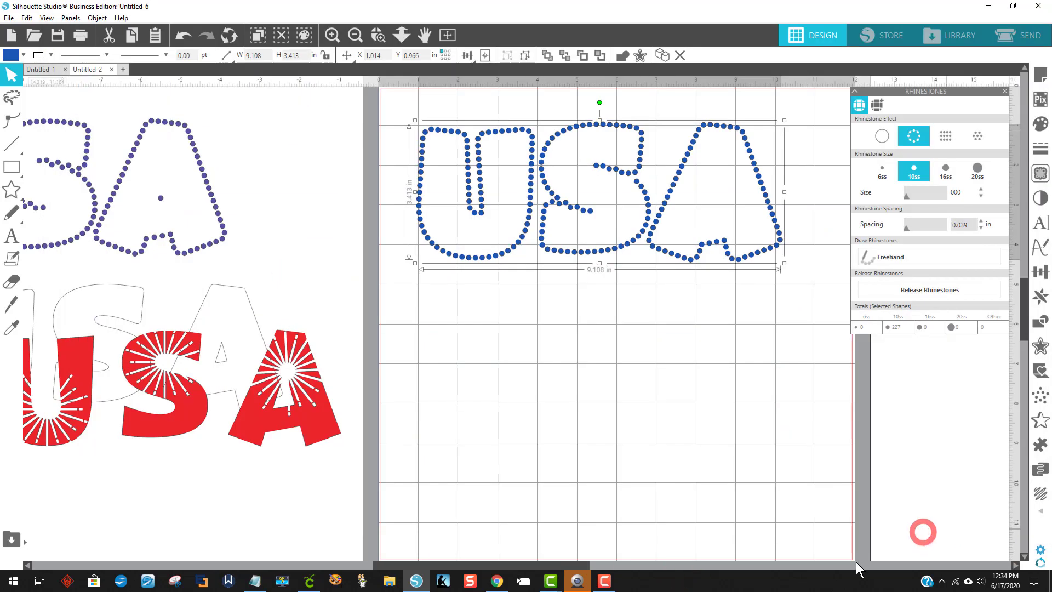
# Step: Switch to Cricut Design Space and upload the "9.108 USA Stones for Cricut" SVG file as an image
pyautogui.click(551, 581)
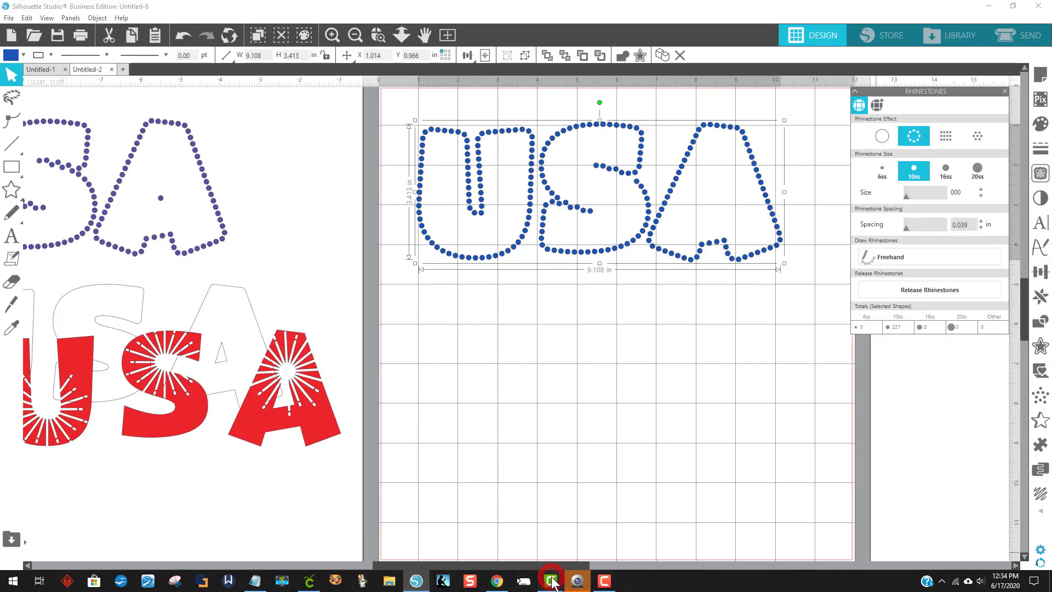
pyautogui.click(19, 299)
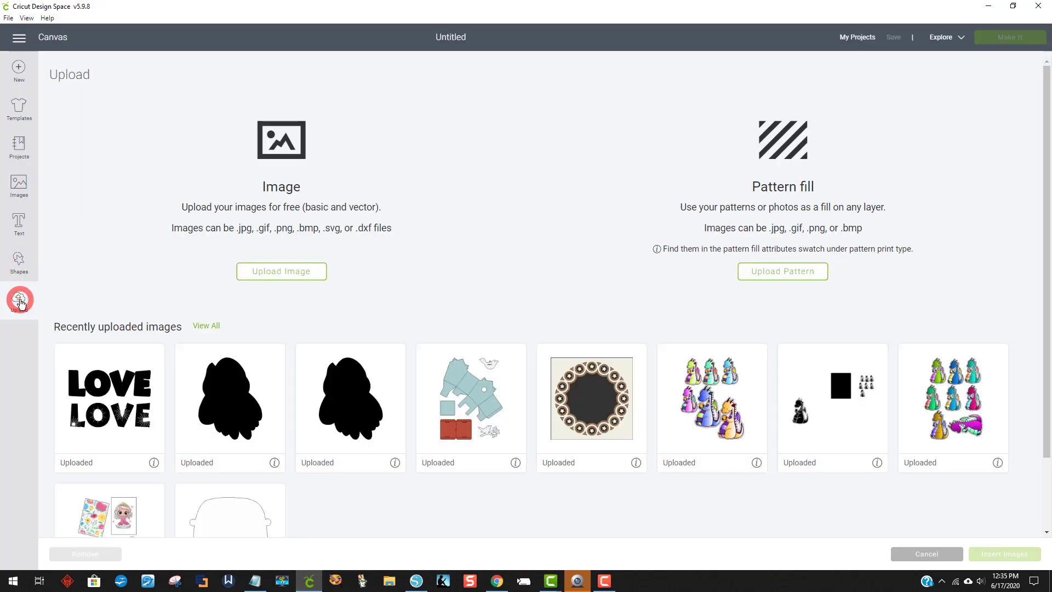
pyautogui.click(289, 272)
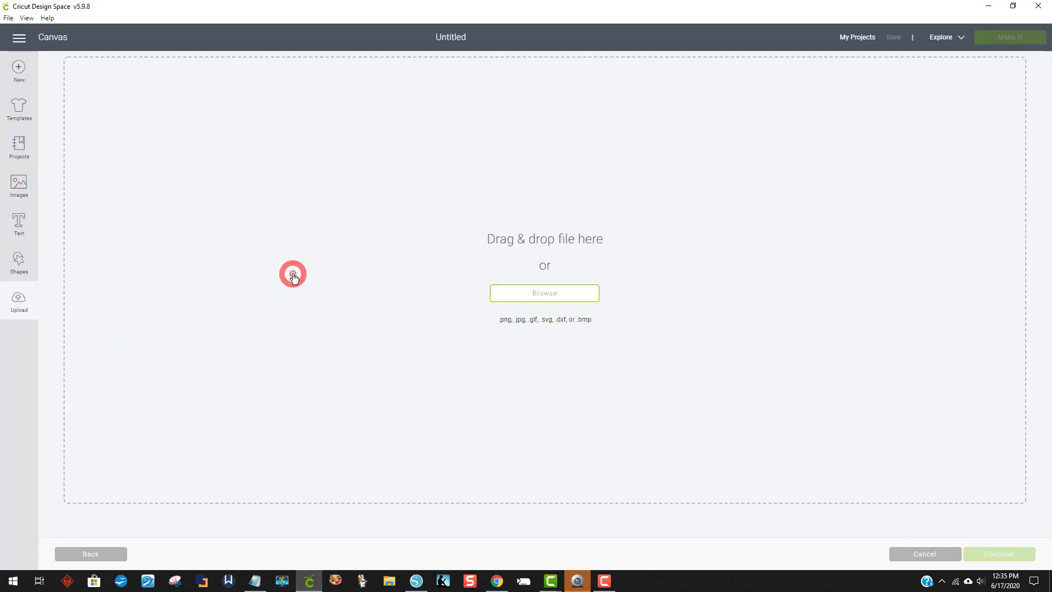
pyautogui.click(554, 294)
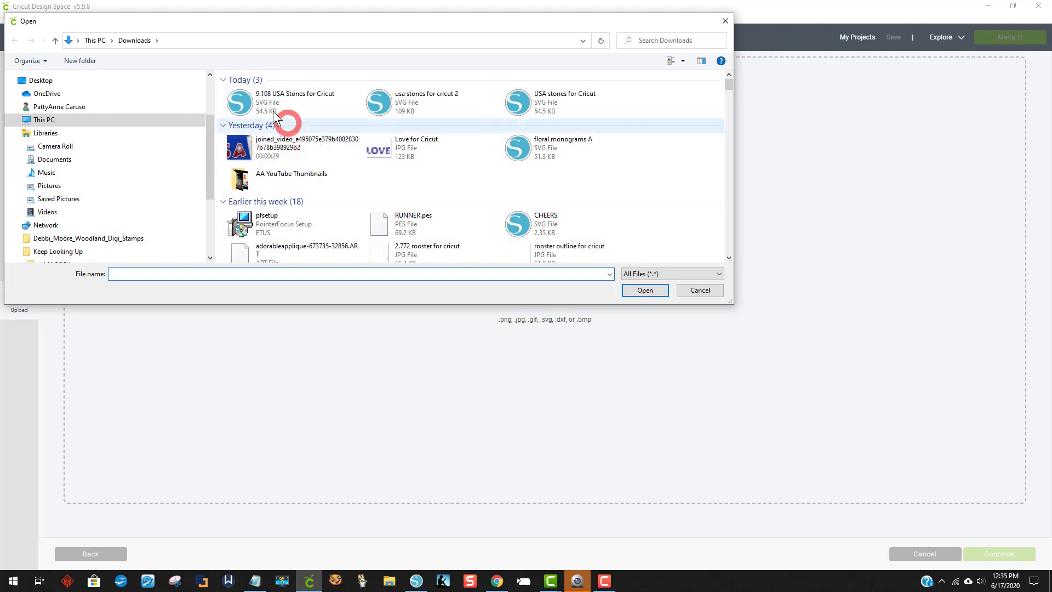
pyautogui.click(236, 103)
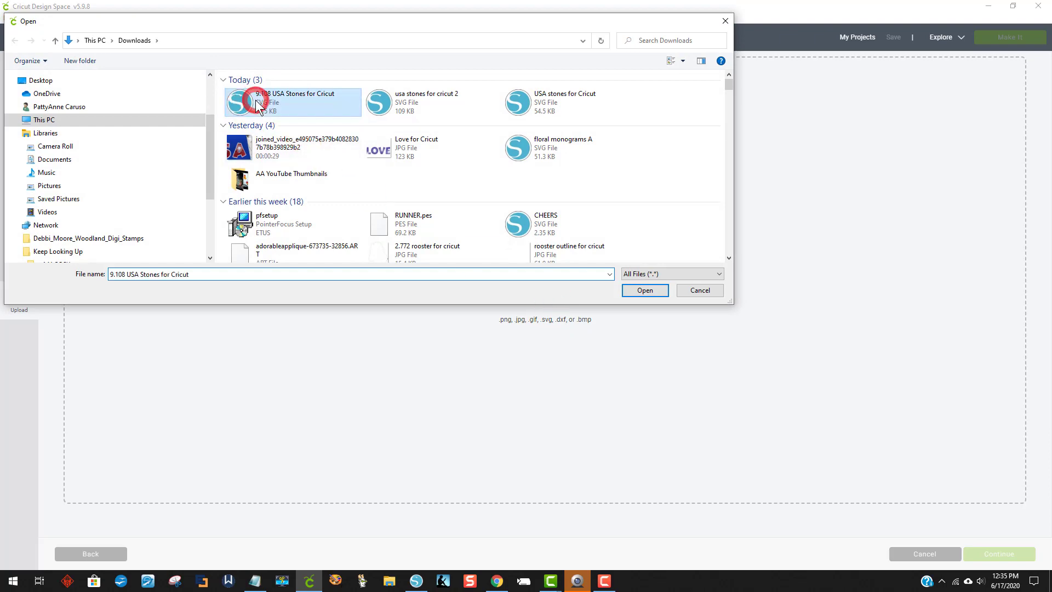
pyautogui.click(652, 294)
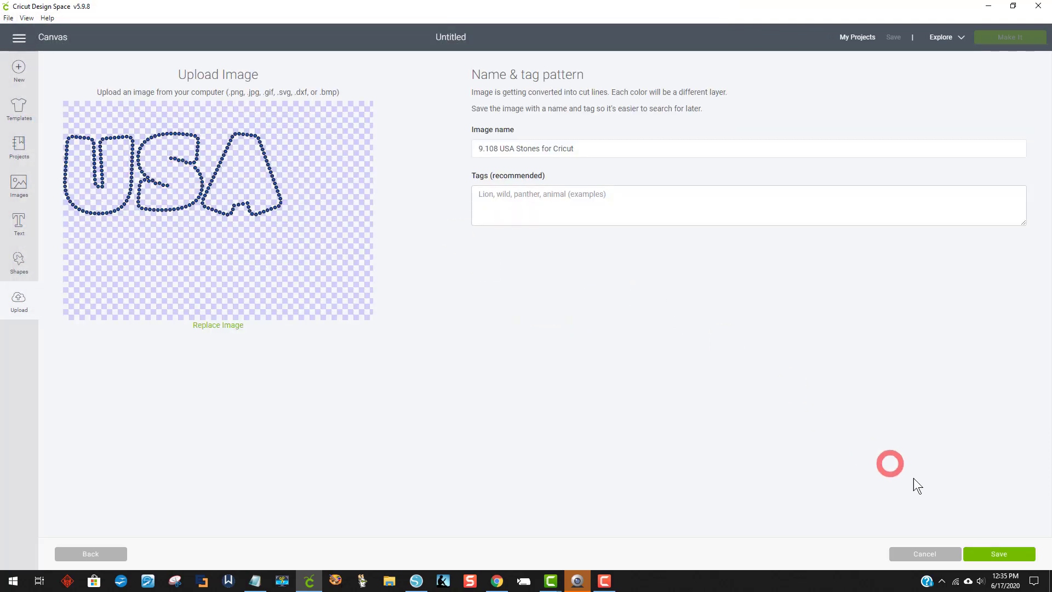
pyautogui.click(1010, 554)
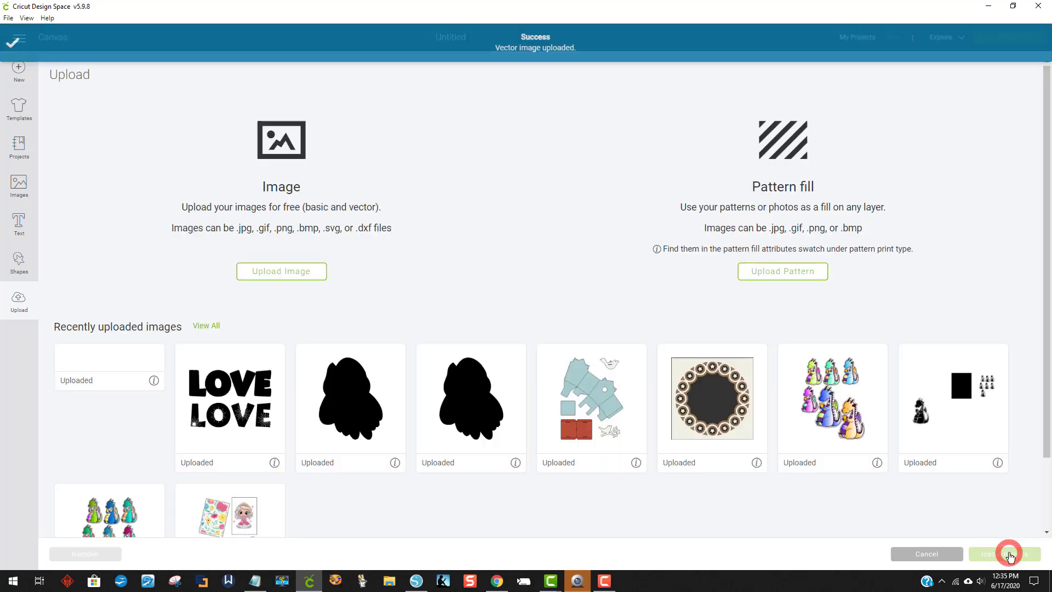
# Step: Insert the uploaded USA rhinestone image on the canvas and set its width to 9.108 in
pyautogui.click(139, 408)
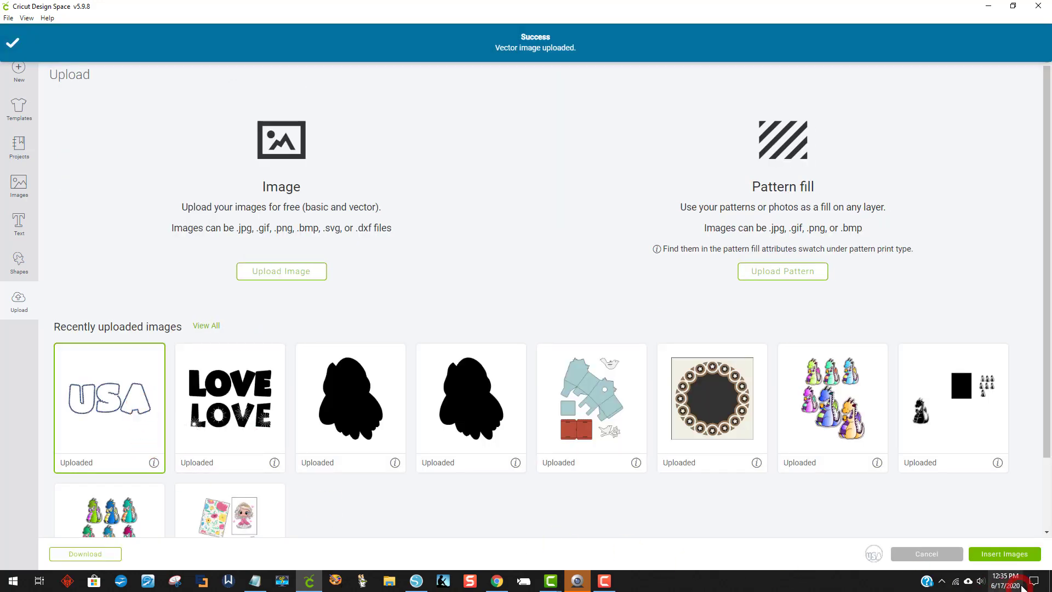
pyautogui.click(1011, 554)
pyautogui.click(546, 482)
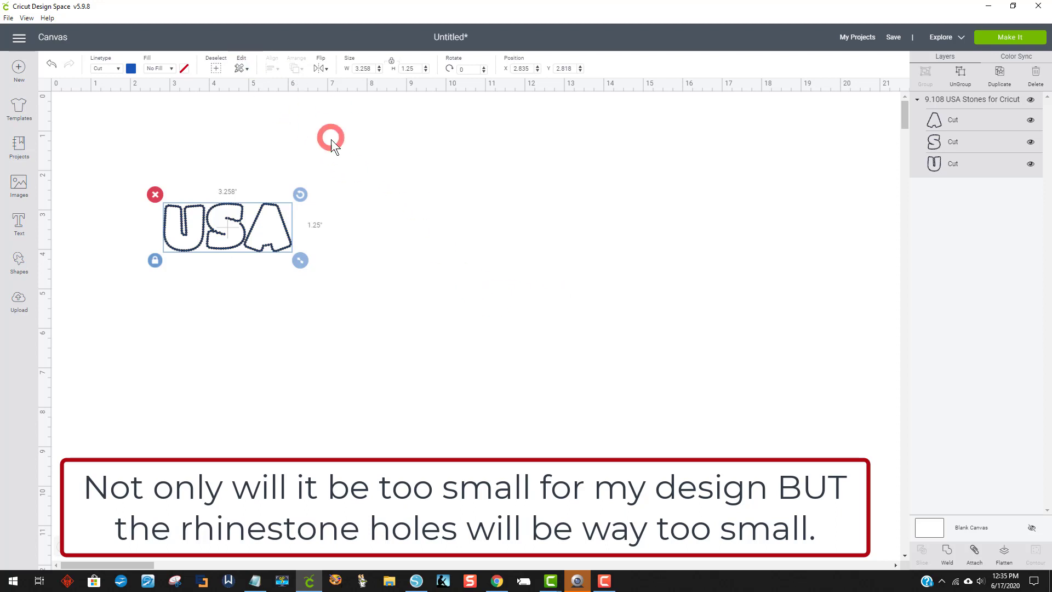
pyautogui.click(369, 70)
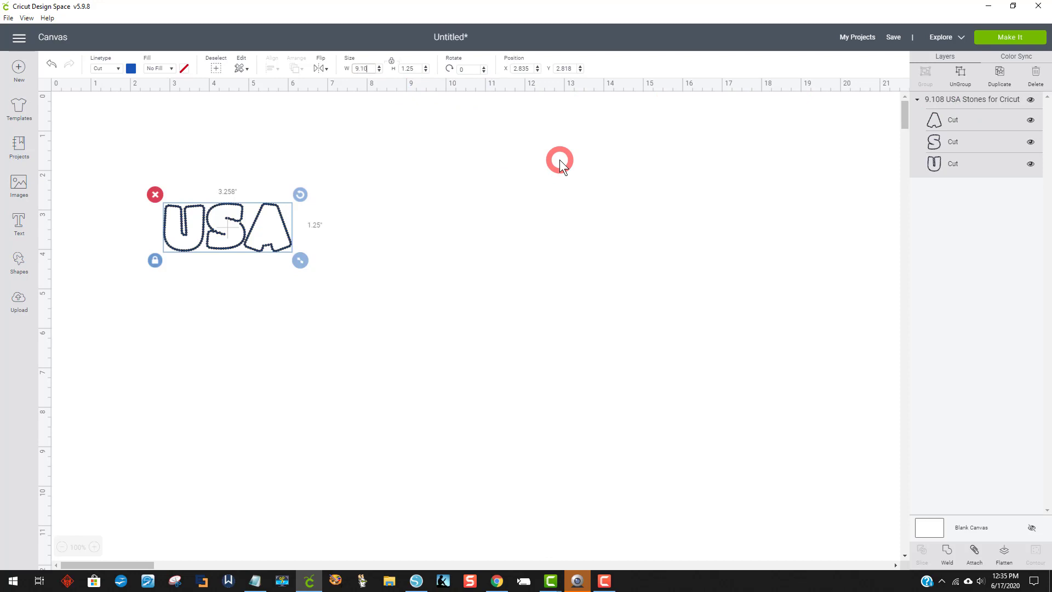
pyautogui.press('Return')
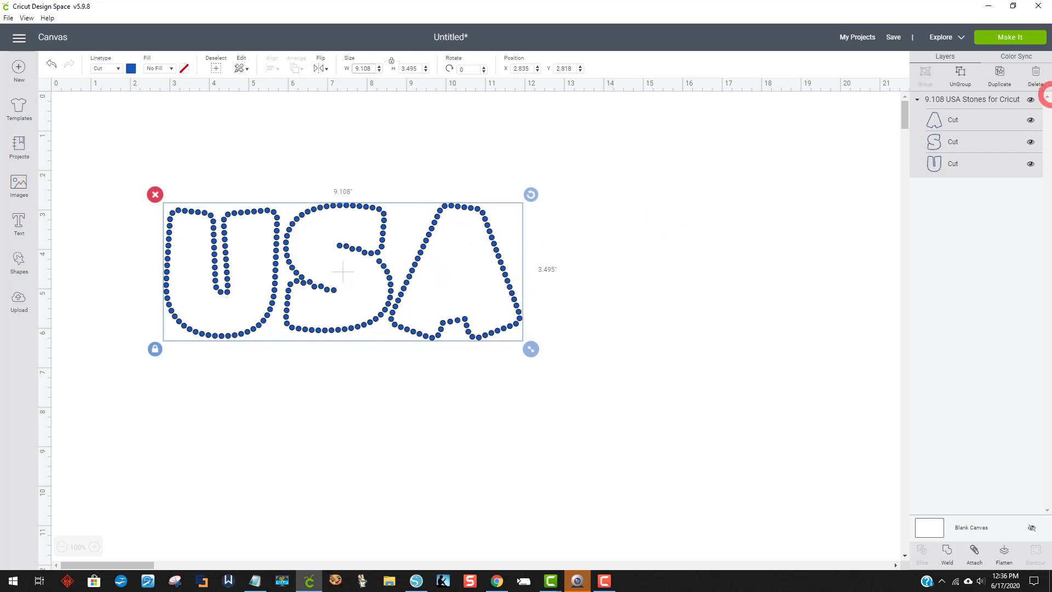
# Step: Proceed through the mat preview to the cut setup for the USA rhinestone image, and cancel the cut
pyautogui.click(1001, 39)
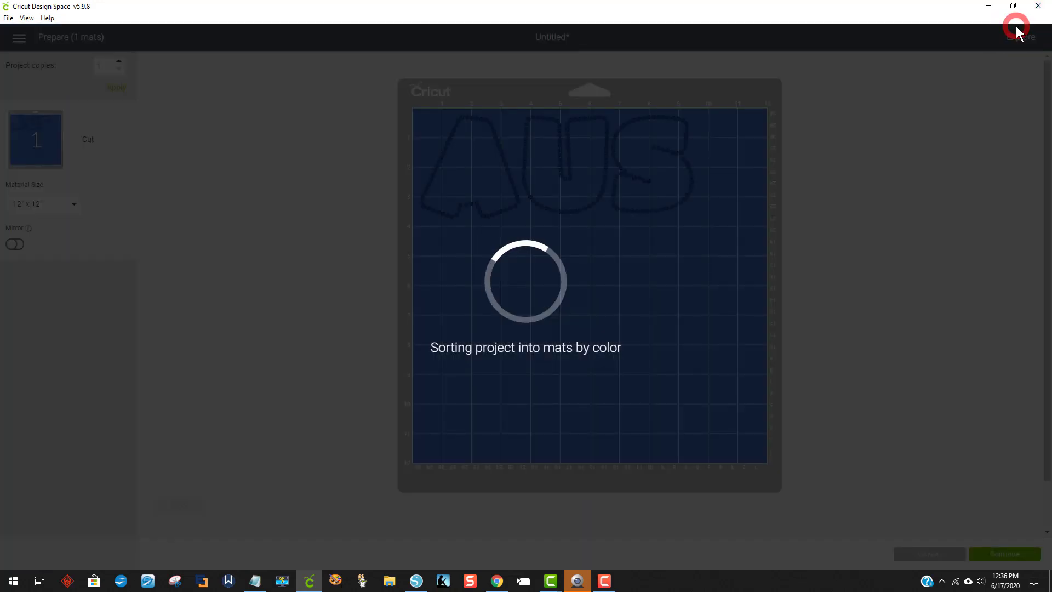
pyautogui.click(1001, 554)
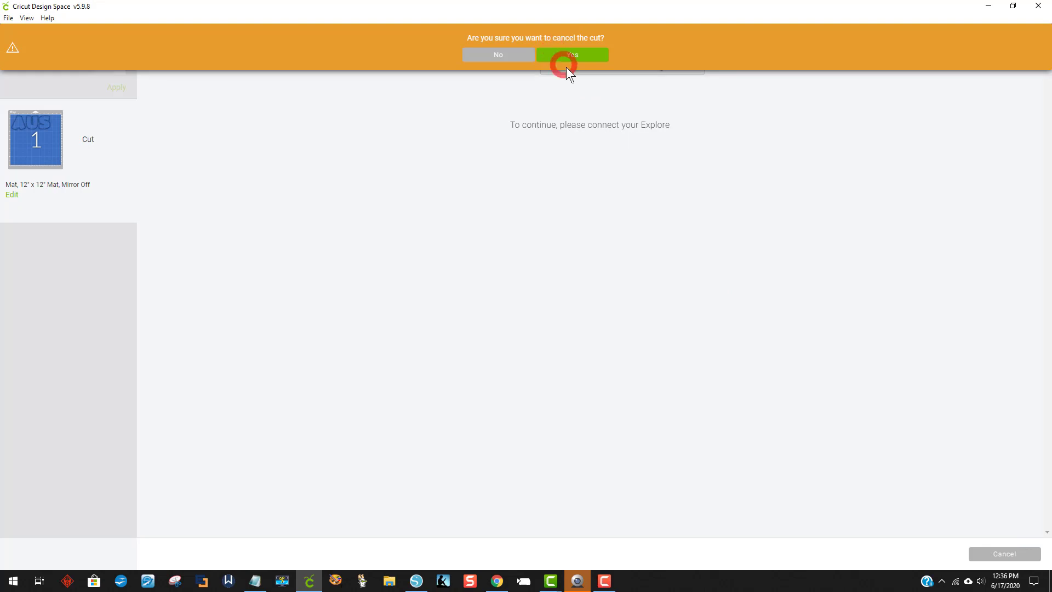
pyautogui.click(570, 60)
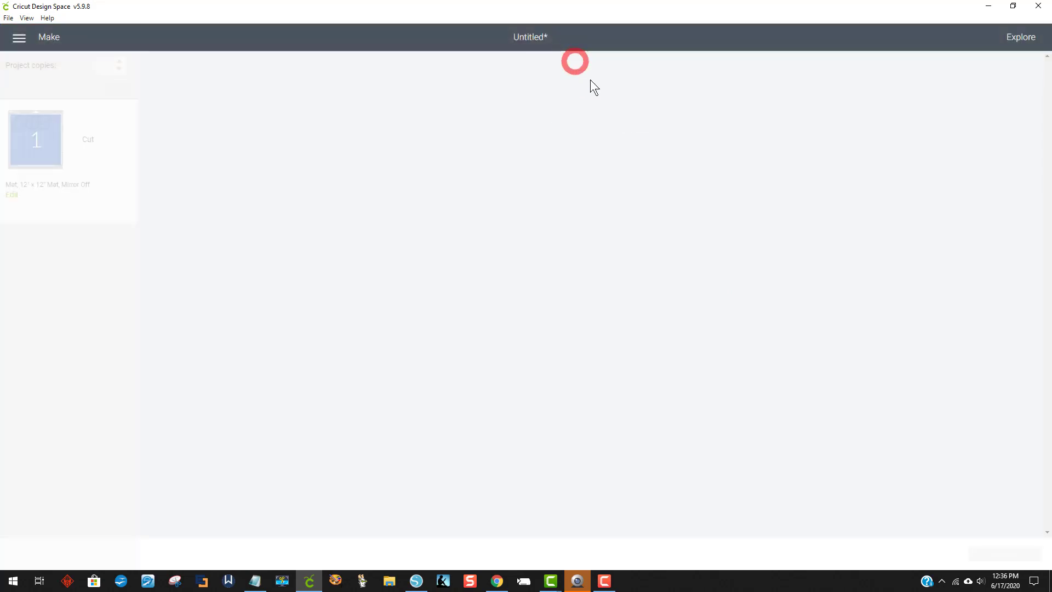
# Step: Return to Silhouette Studio and move the rhinestone letters closer to the mat's upper-left corner, at about X 0.599 in, Y 0.386 in
pyautogui.click(990, 6)
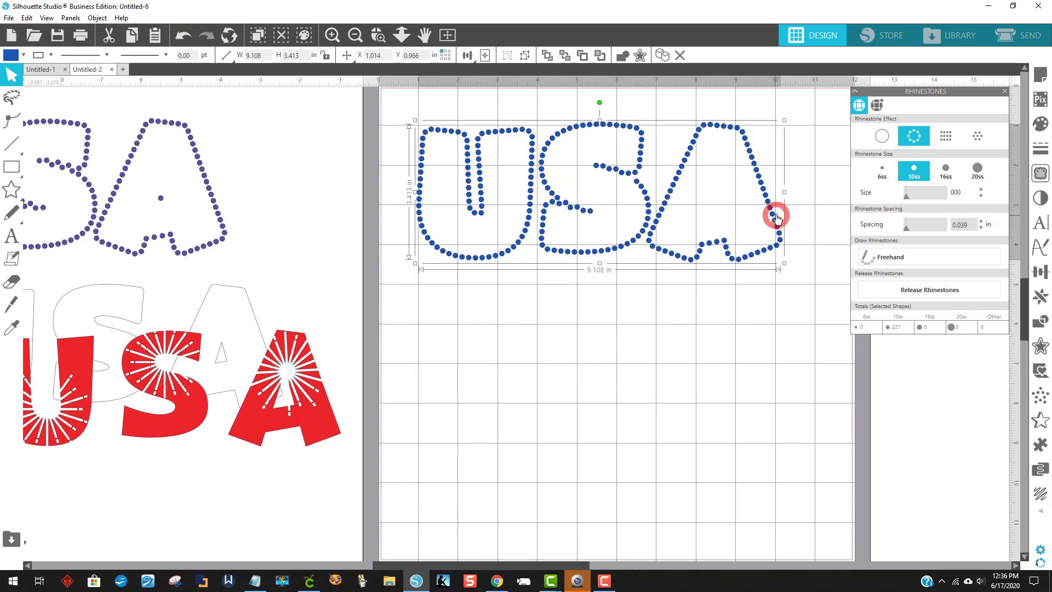
pyautogui.scroll(1, 777, 218)
pyautogui.moveTo(731, 158); pyautogui.dragTo(714, 135)
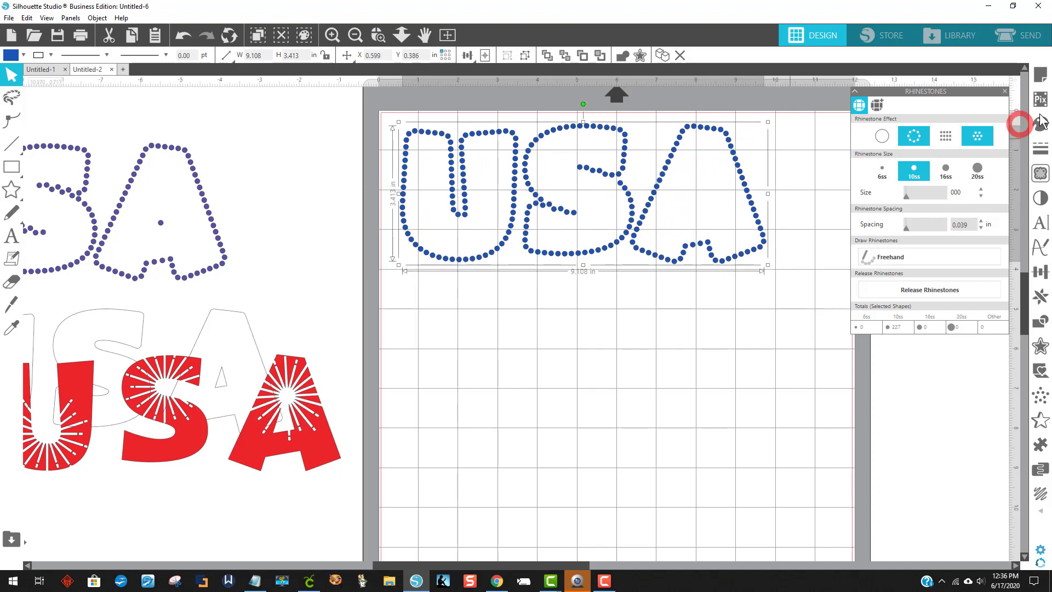
# Step: Open the cut setup for the USA rhinestone letters and set the Tool 1 material to Rhinestone Template Material
pyautogui.click(1026, 38)
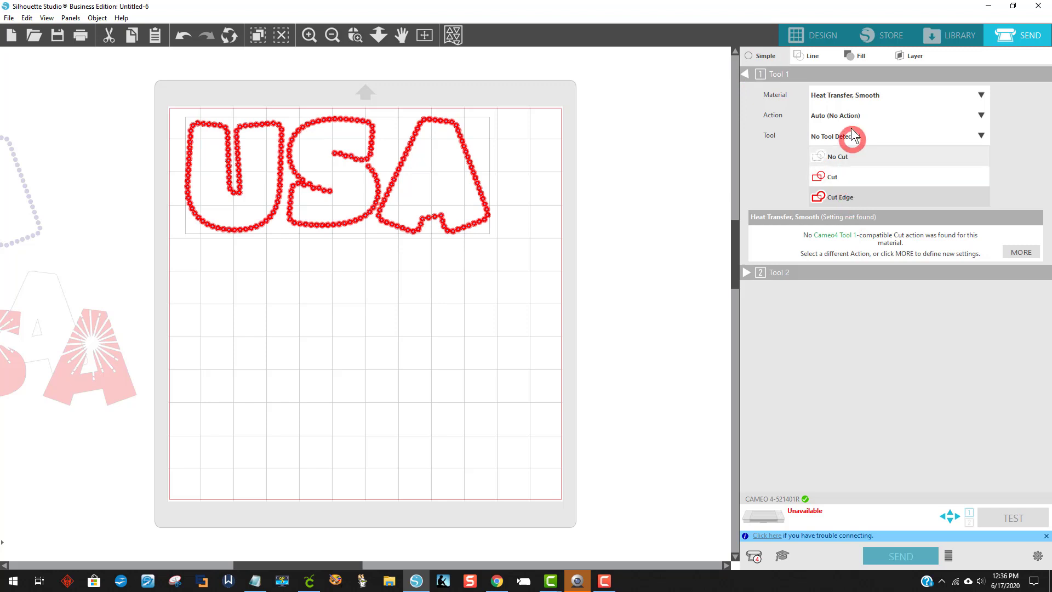
pyautogui.click(978, 95)
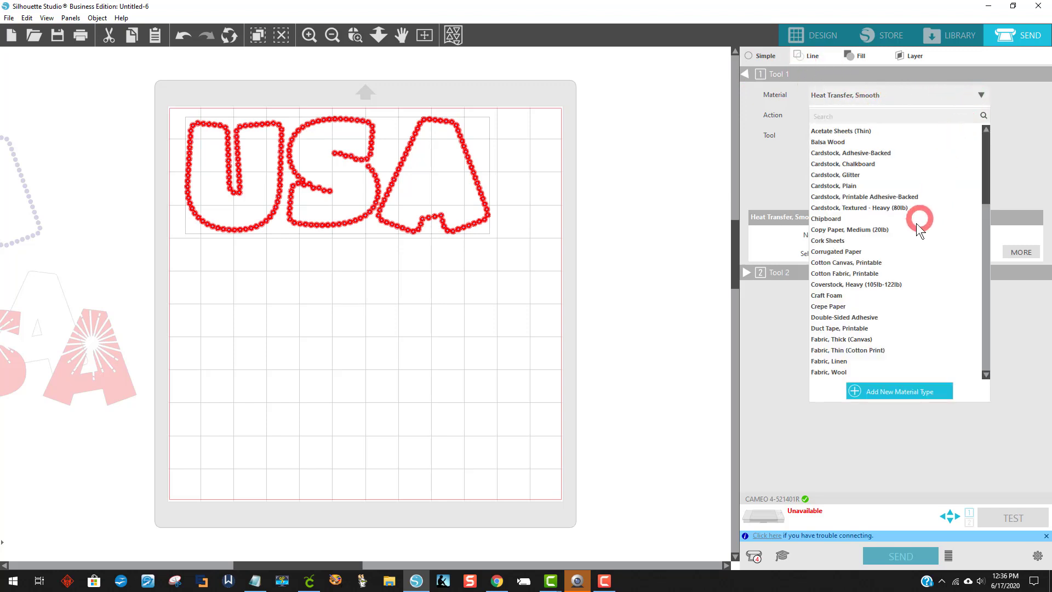
pyautogui.scroll(-3, 908, 249)
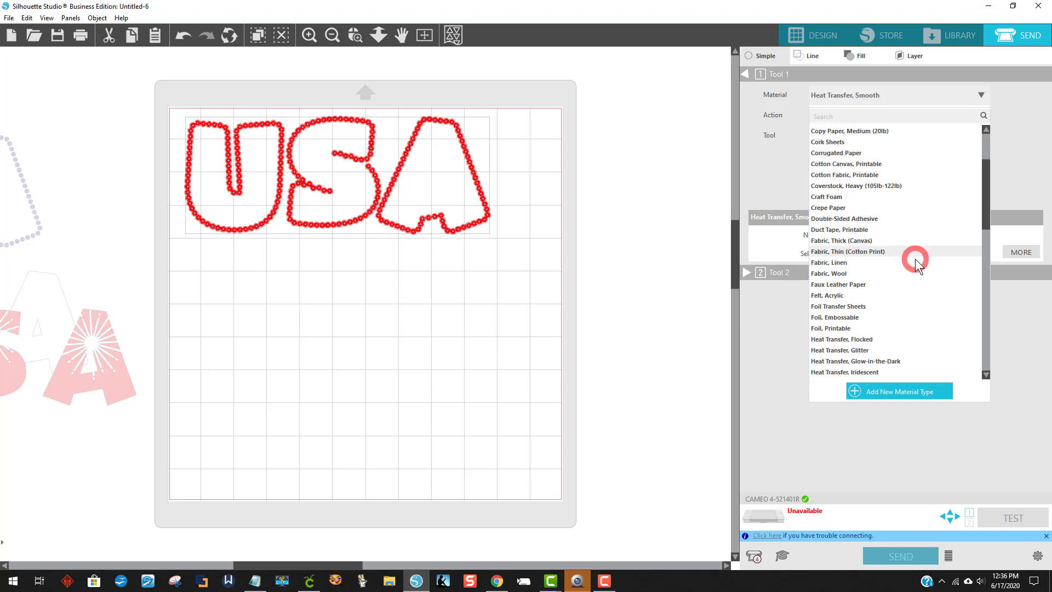
pyautogui.scroll(-7, 920, 265)
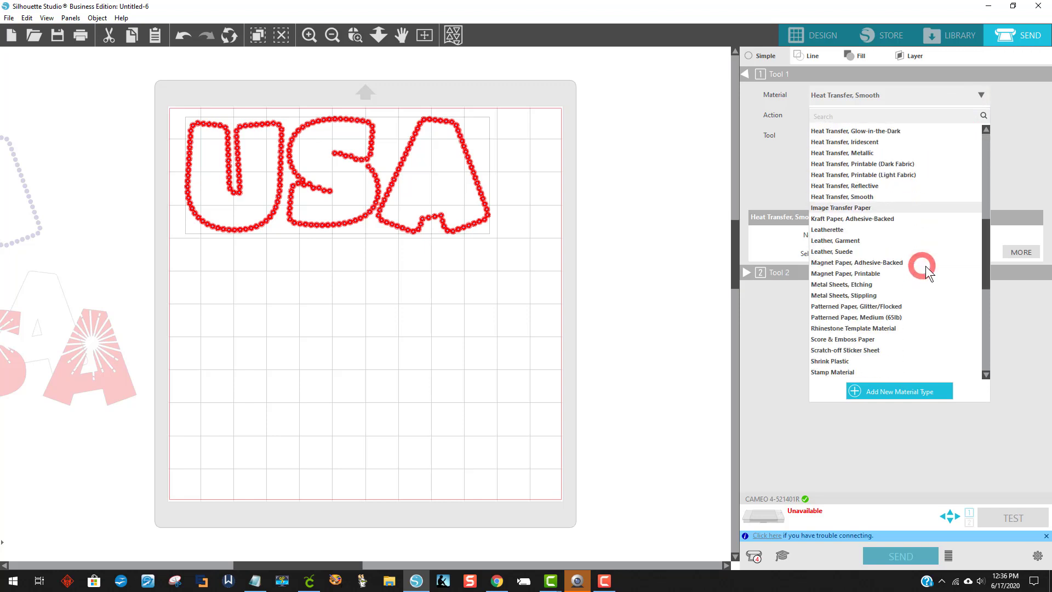
pyautogui.scroll(-3, 927, 267)
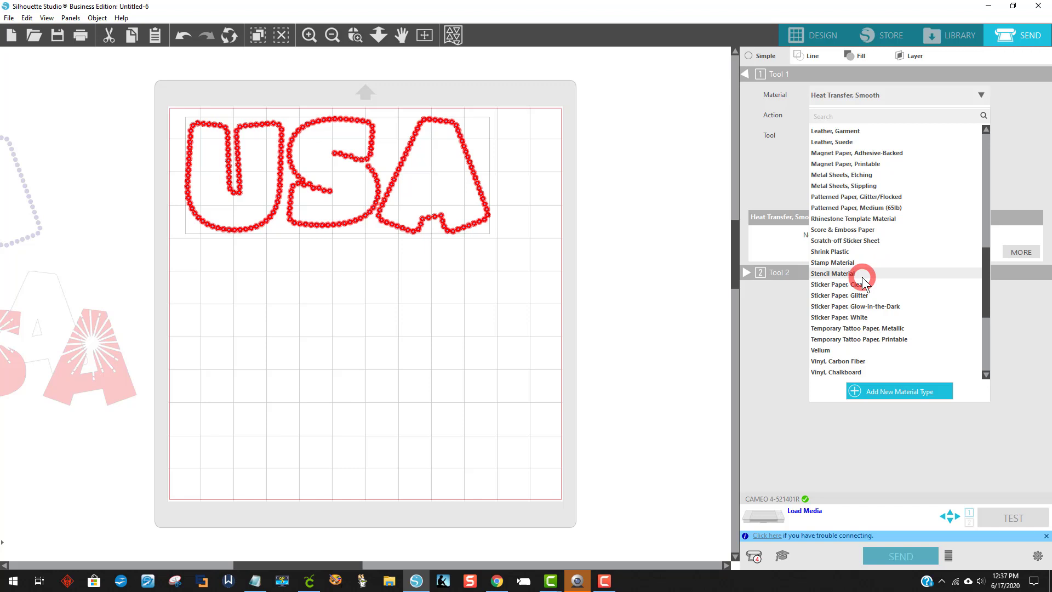
pyautogui.click(854, 219)
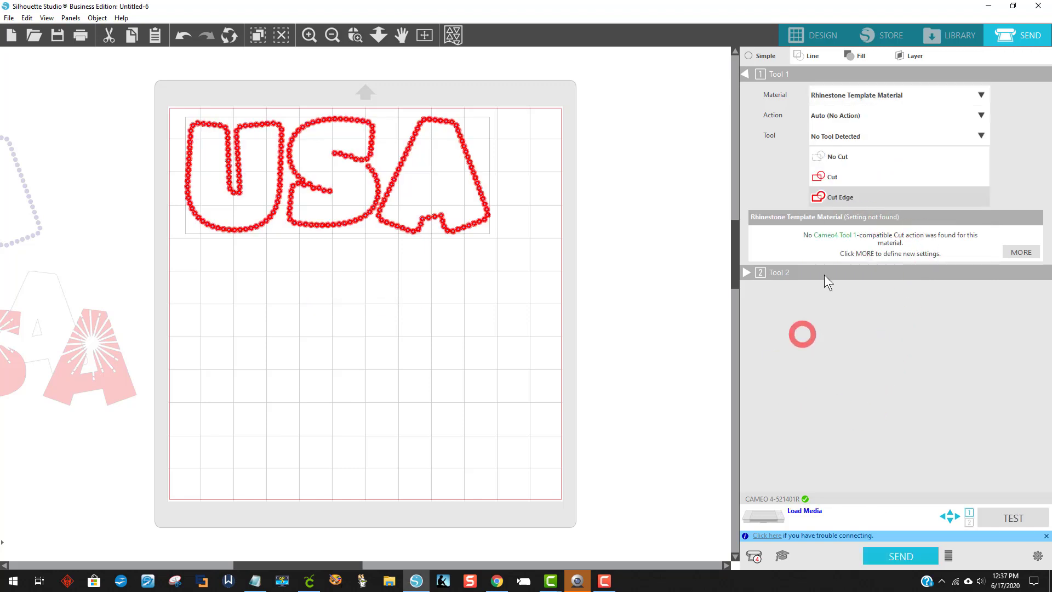
# Step: Try the Cut and No Cut options for the rhinestone letters, and set the cut type back to Cut Edge
pyautogui.click(867, 174)
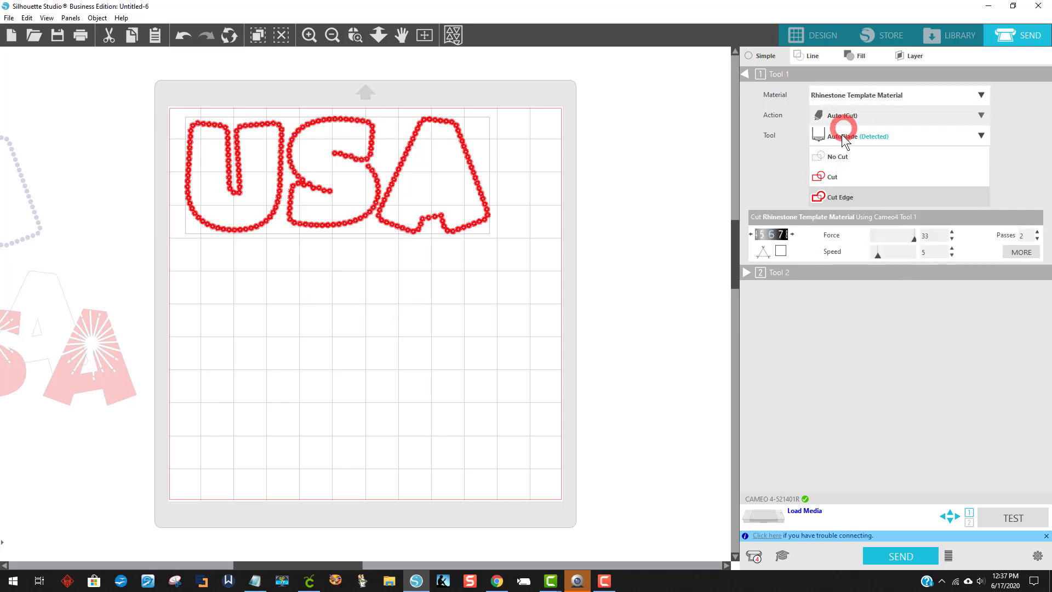
pyautogui.click(844, 157)
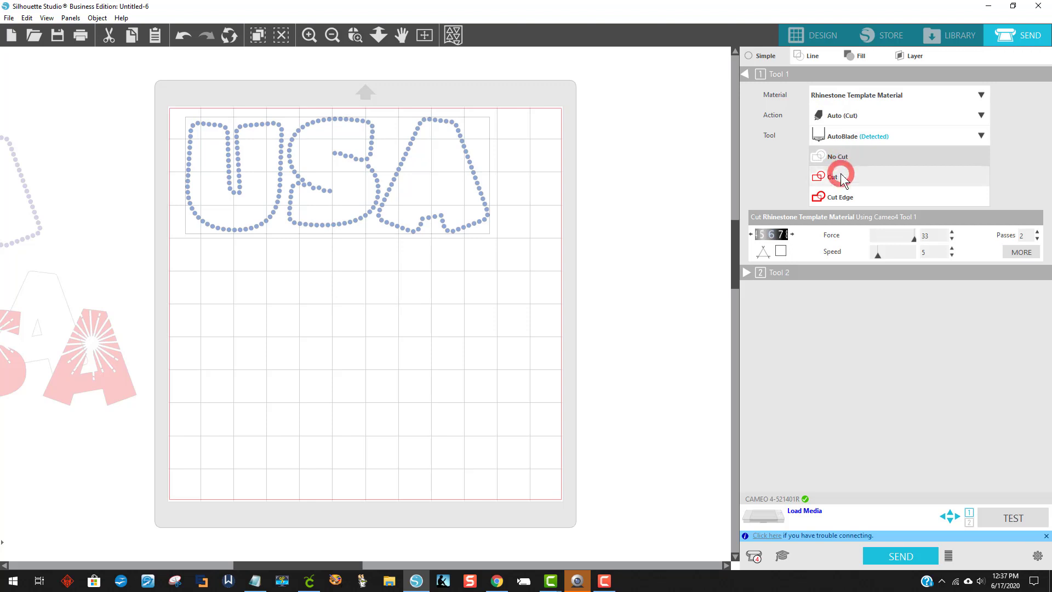
pyautogui.click(826, 199)
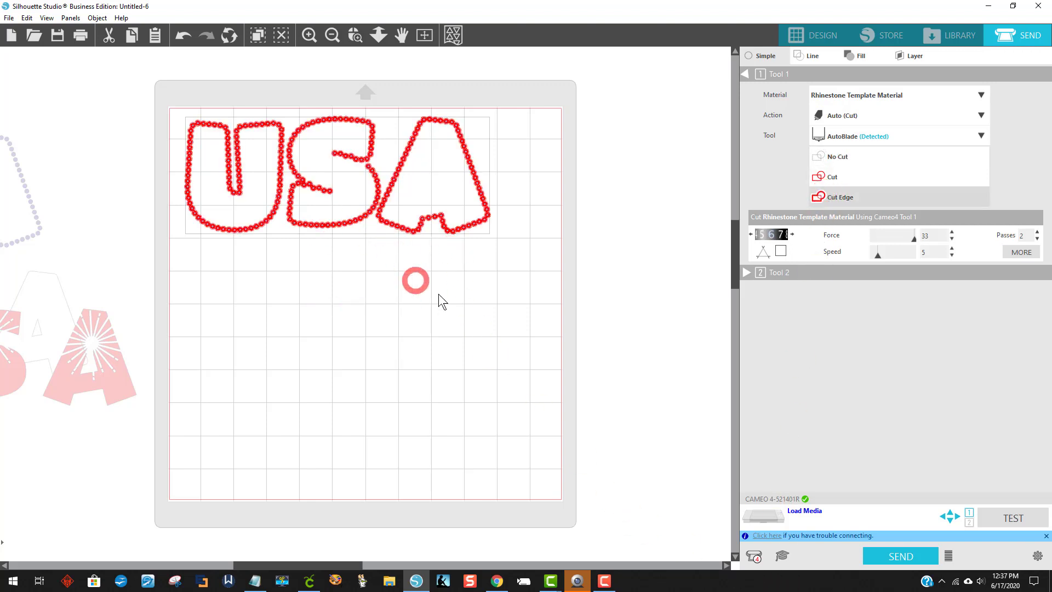
# Step: Move the rhinestone letters about one grid square right and slightly up on the mat, and deselect them
pyautogui.moveTo(385, 223); pyautogui.dragTo(422, 215)
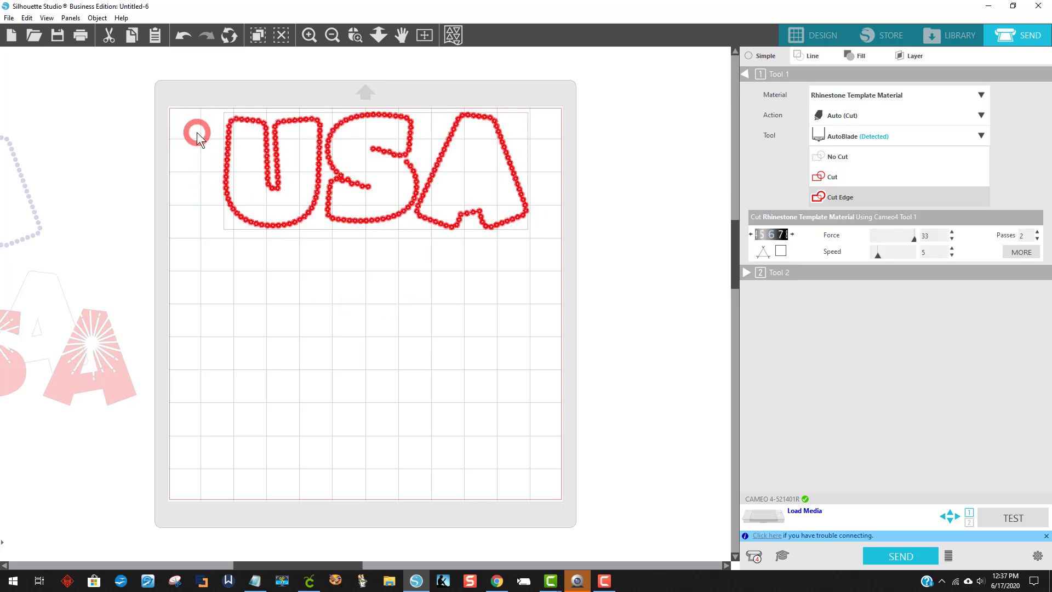
pyautogui.click(531, 258)
pyautogui.click(497, 225)
# Step: Check the rhinestone letters and their rhinestone settings in the design workspace, and return to the cut setup
pyautogui.click(780, 55)
pyautogui.click(808, 39)
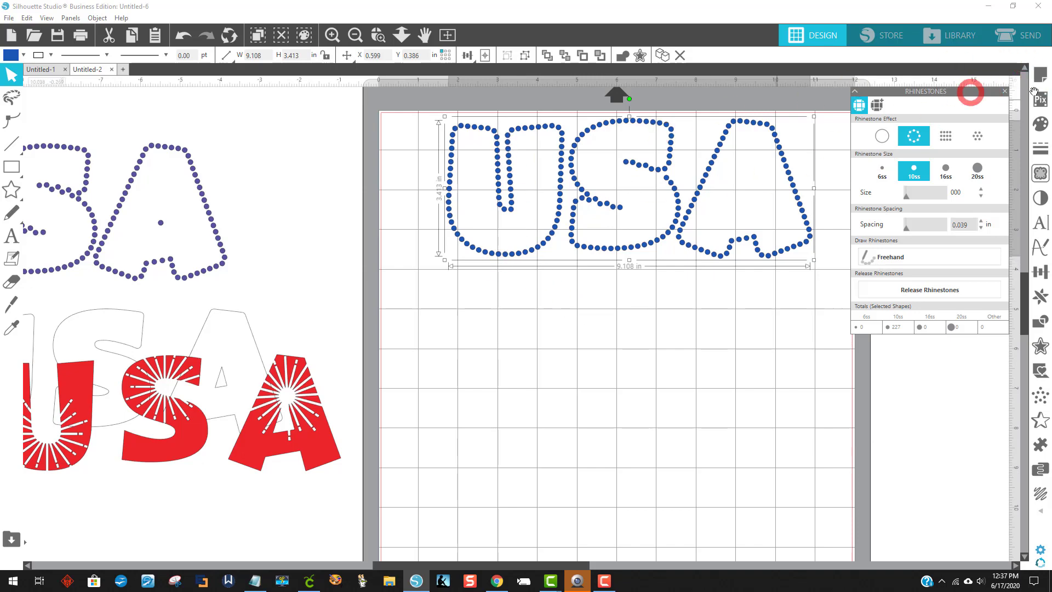
pyautogui.click(928, 257)
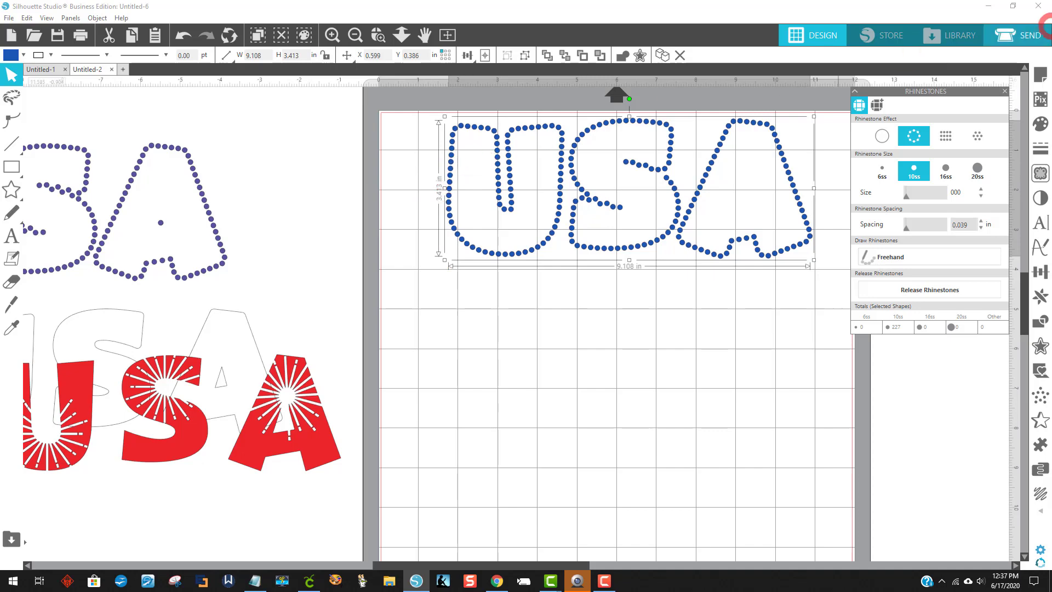
pyautogui.click(1026, 38)
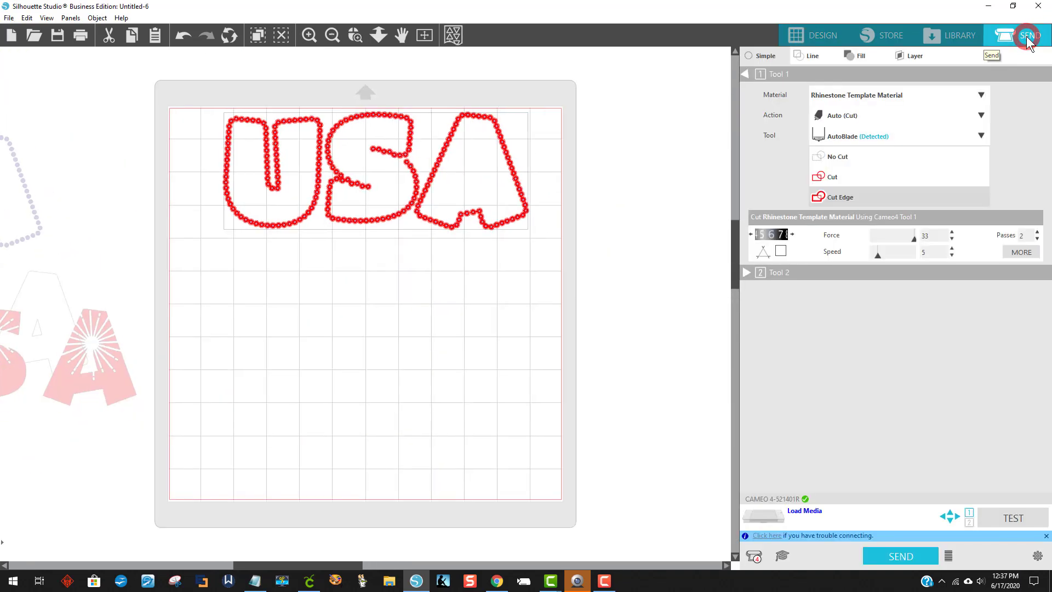